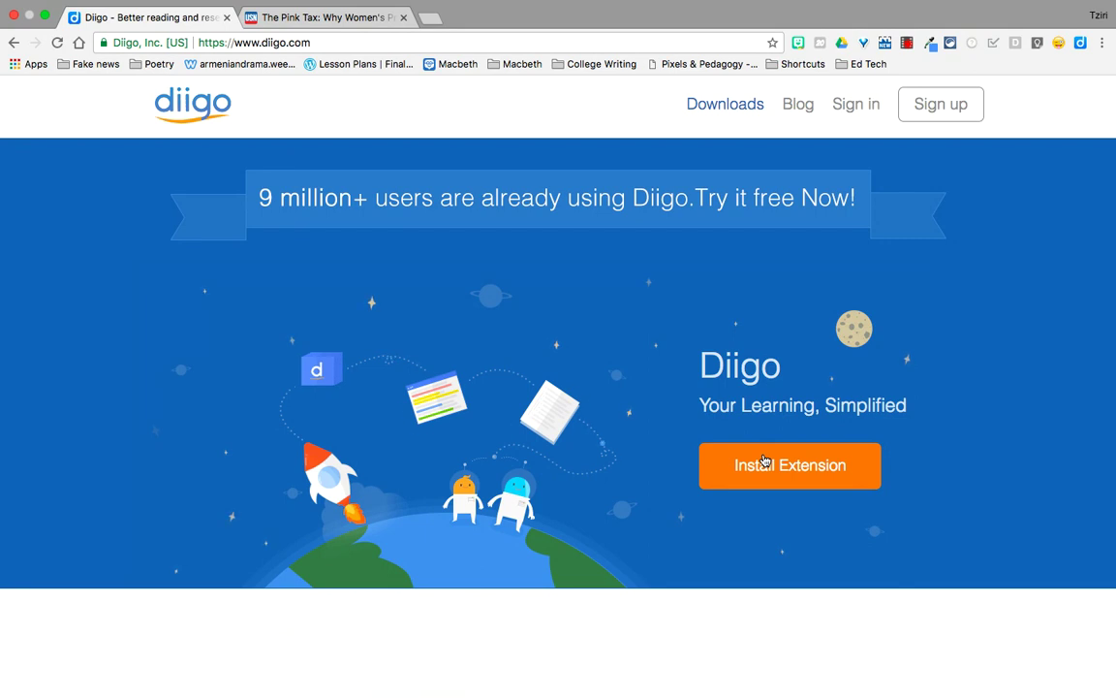
Sign in to the Diigo account and look over the items saved in My Library
click(854, 107)
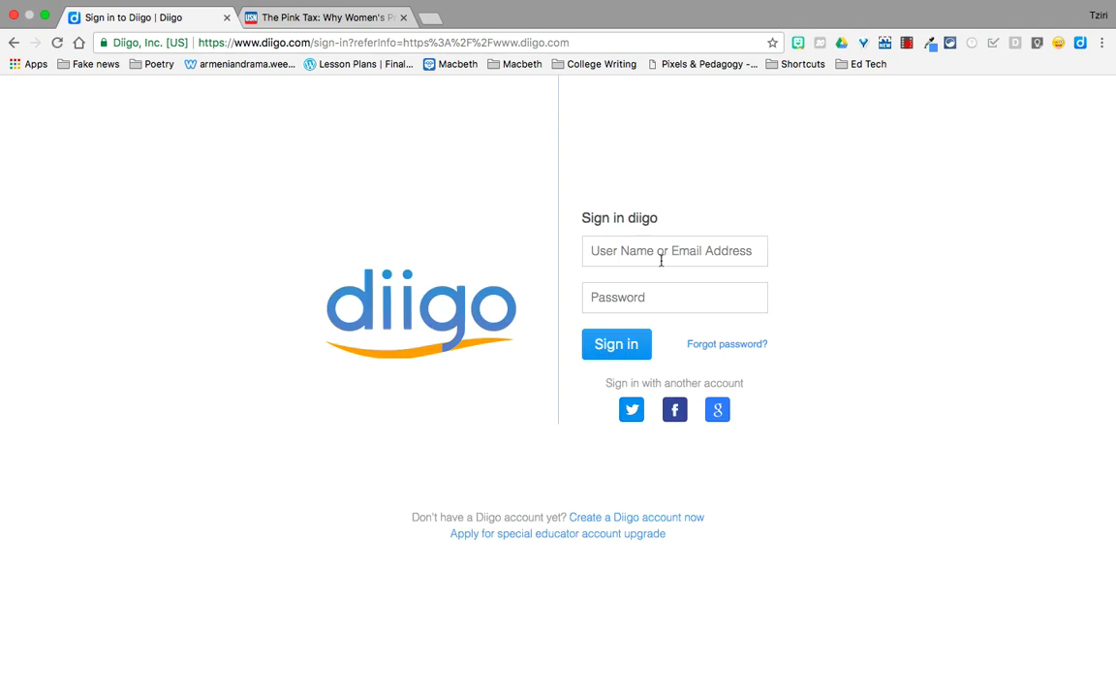
click(662, 260)
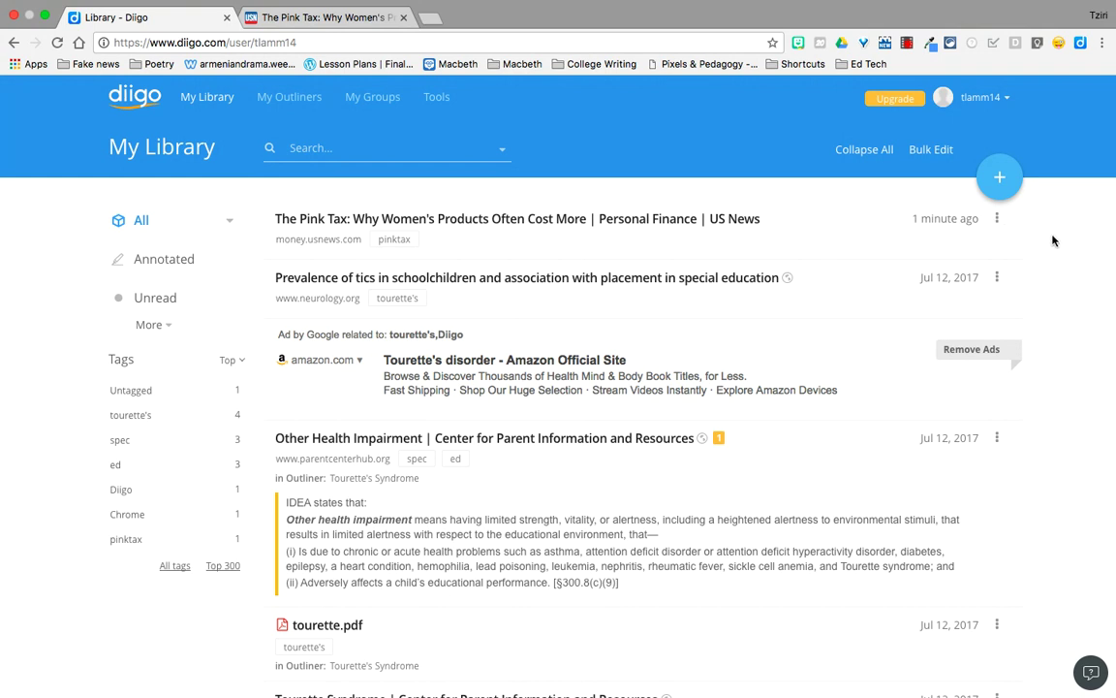
scroll(718, 351, down, 3)
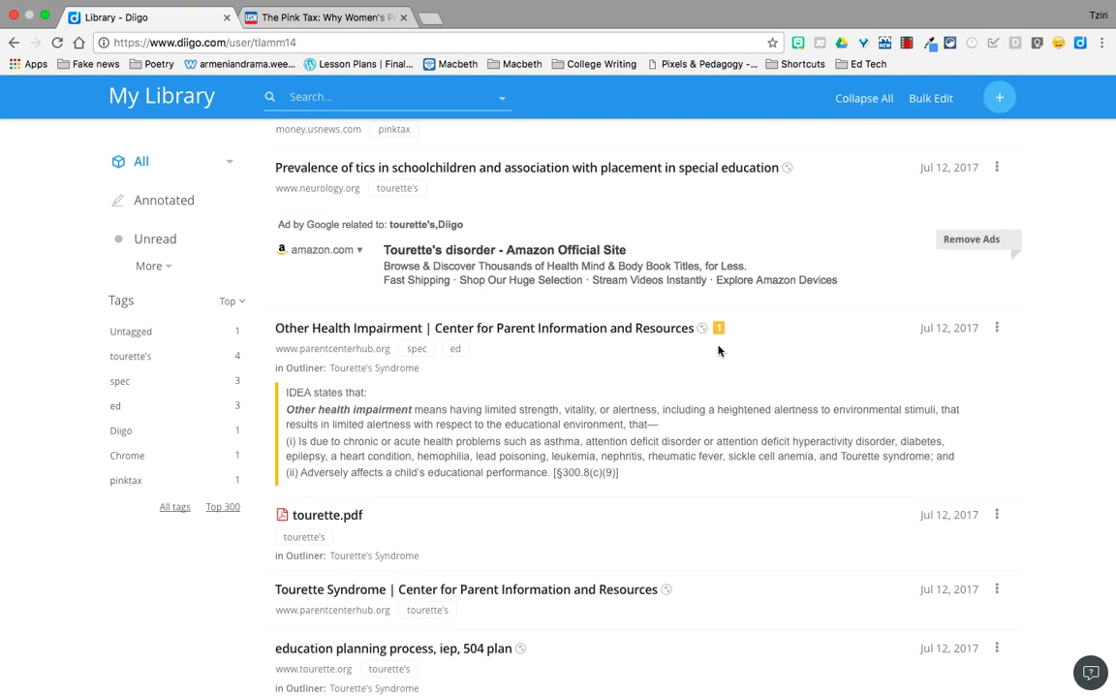
scroll(718, 351, up, 3)
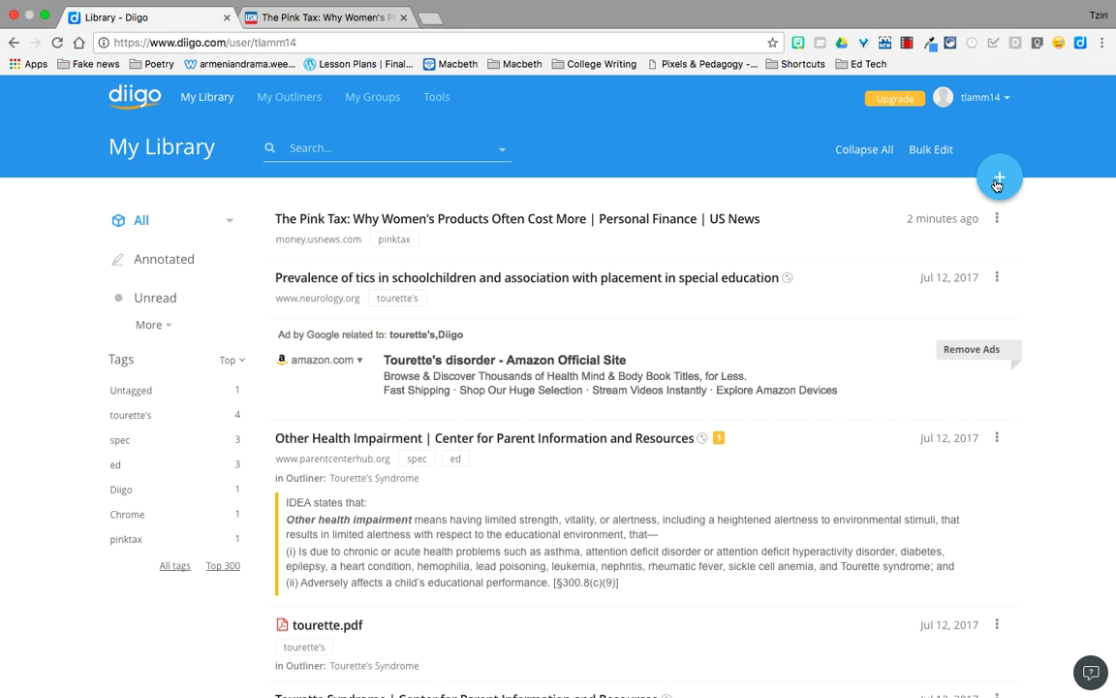
View the options for adding a library item, including the form for bookmarking a URL, without adding anything
click(997, 186)
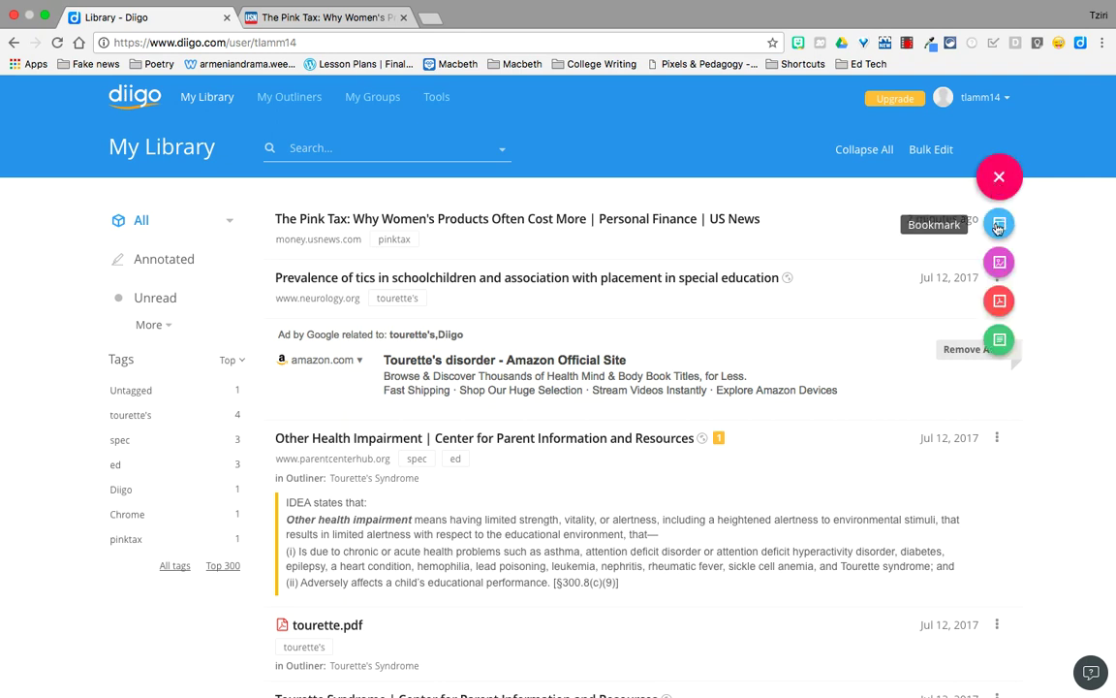
click(998, 225)
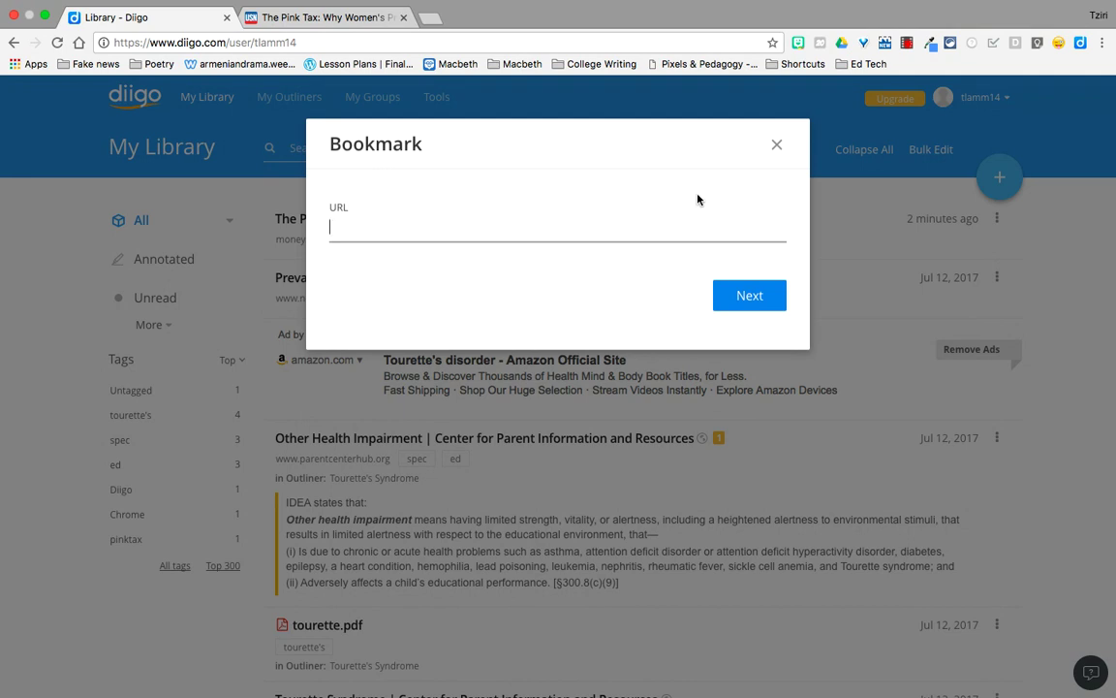
click(776, 144)
click(1010, 178)
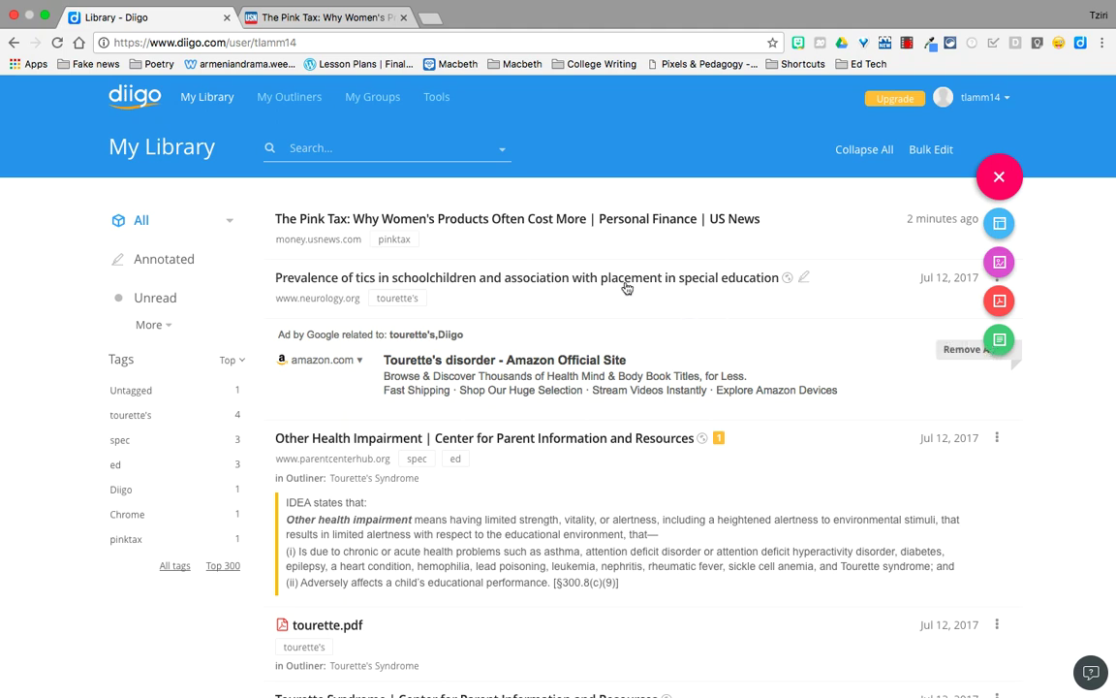
Open the "Prevalence of tics in schoolchildren" article for annotation, highlight "October 23, 2001; 57 (8) Articles" in yellow, and return to the library
click(804, 281)
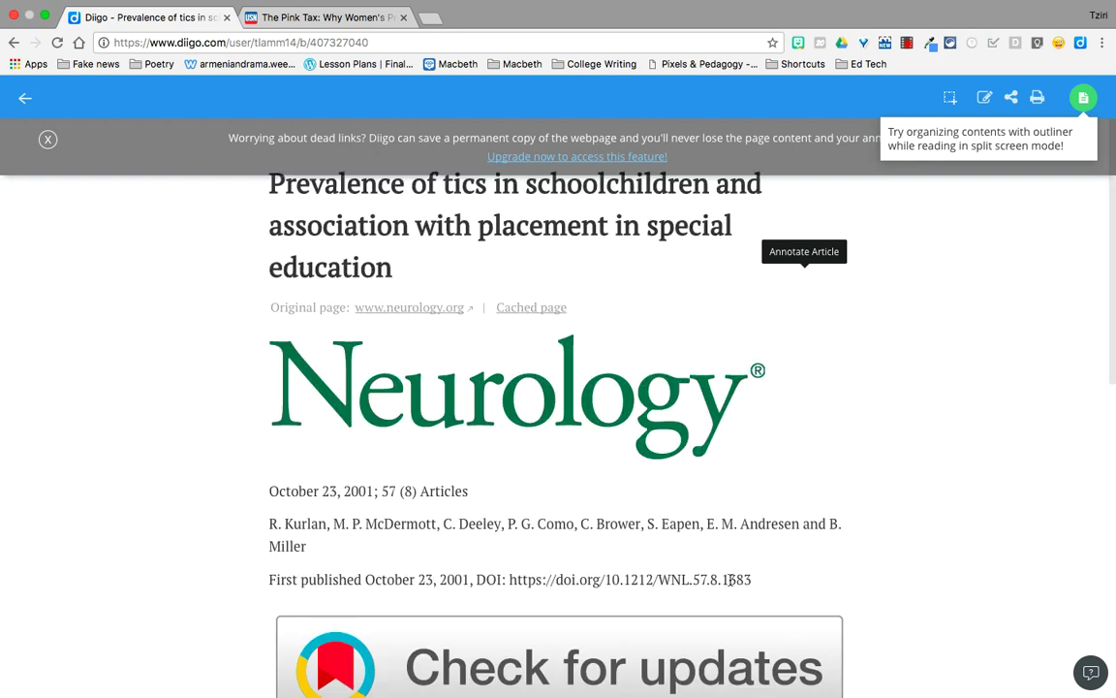
scroll(555, 478, down, 3)
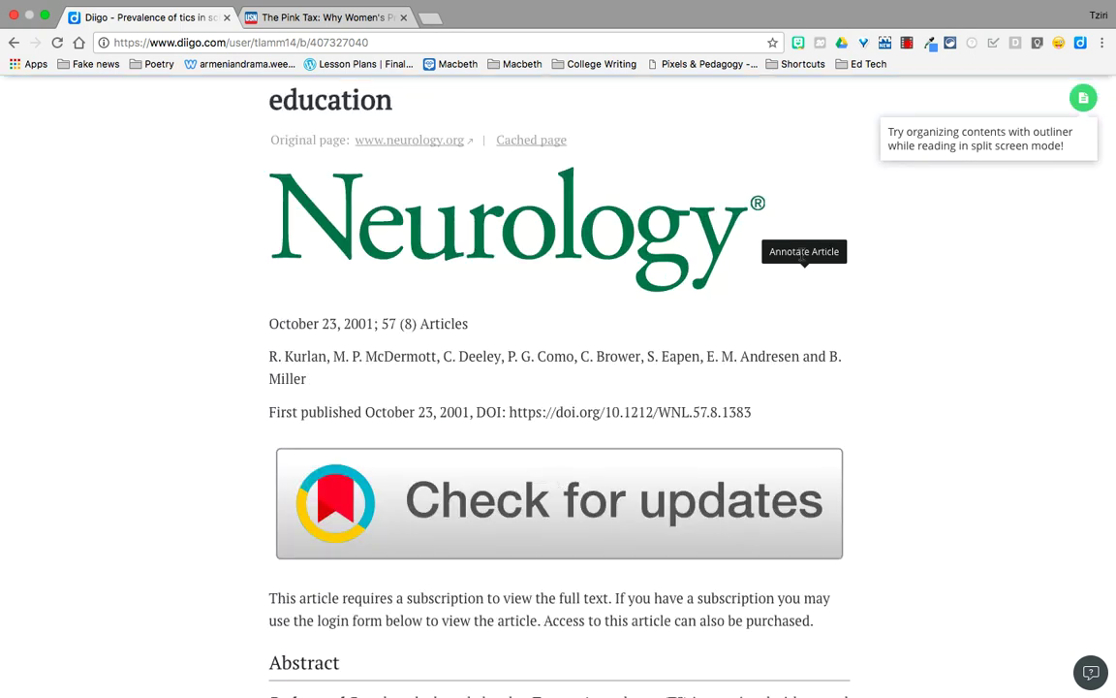
drag(266, 325, 489, 333)
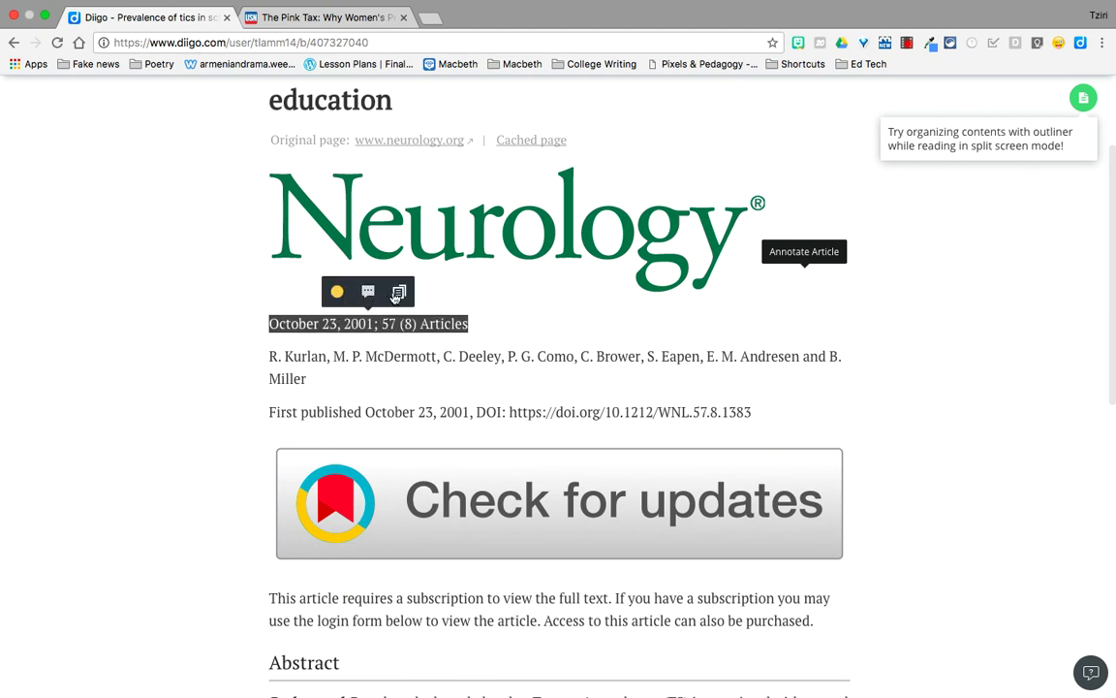
click(394, 297)
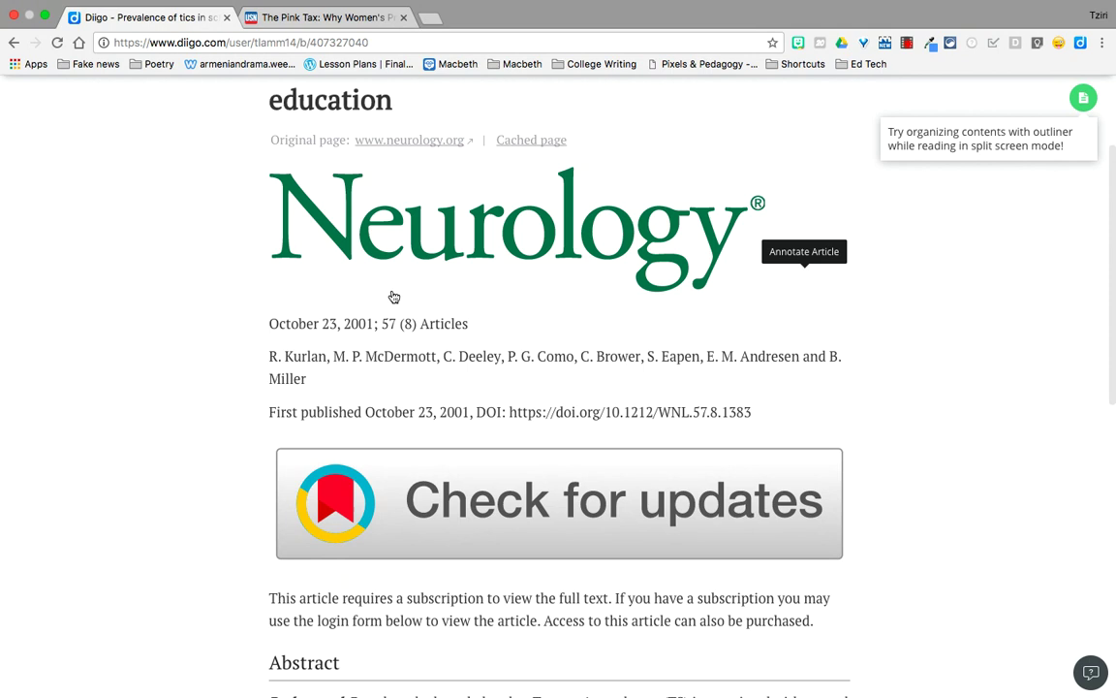
drag(271, 326, 489, 333)
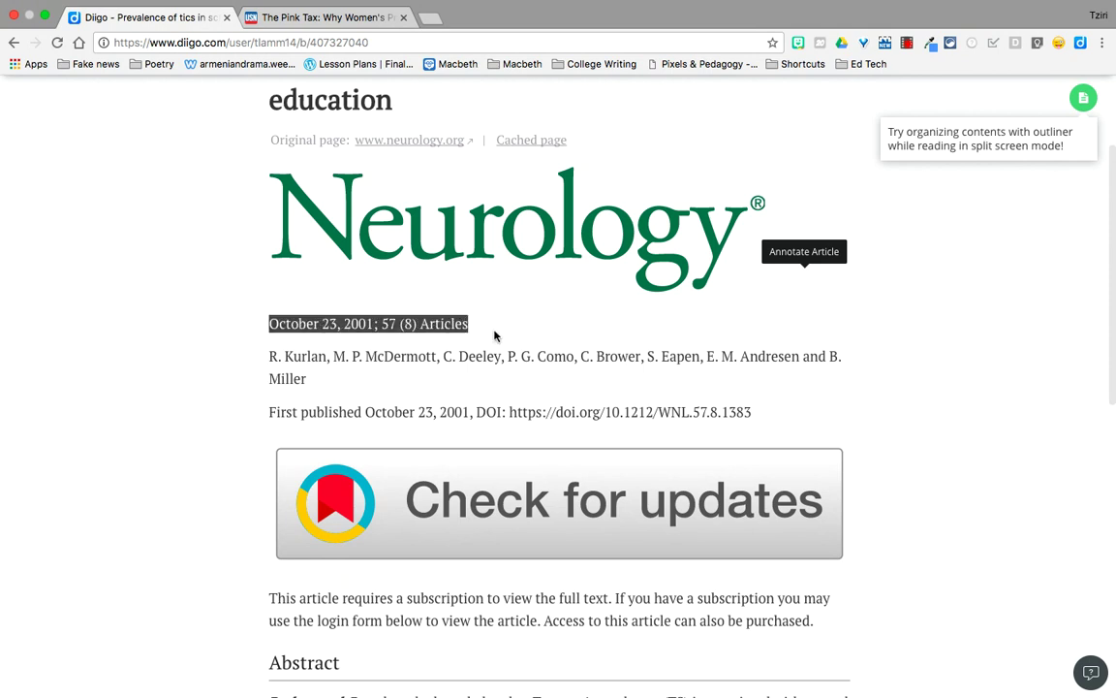
click(336, 292)
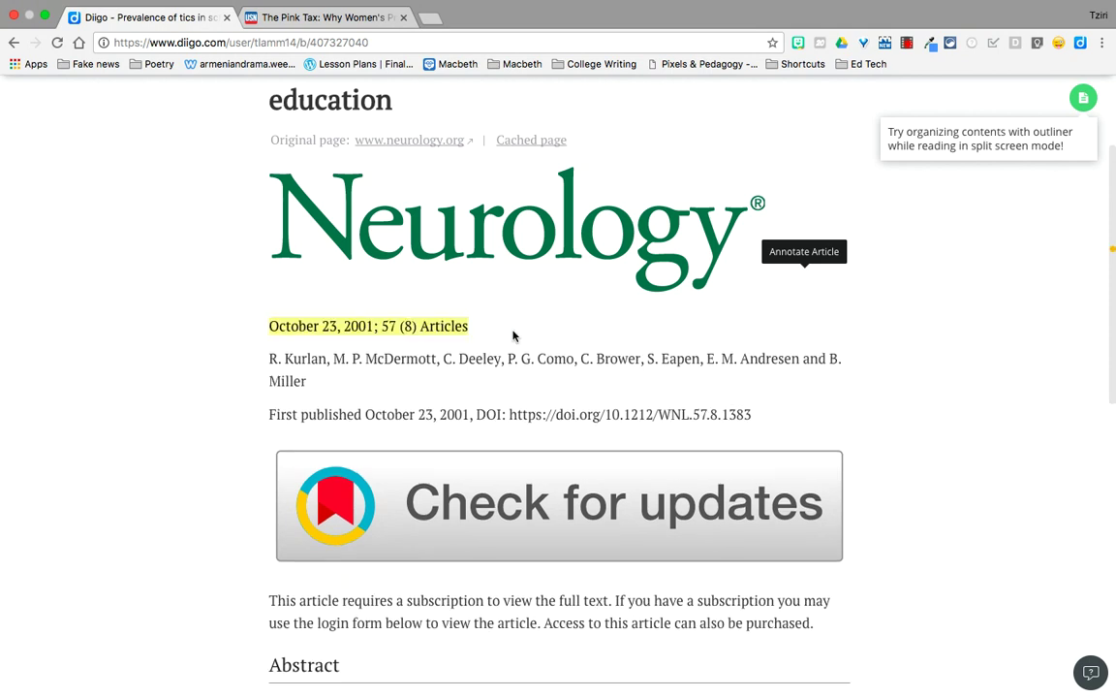
scroll(514, 334, up, 2)
scroll(514, 336, up, 1)
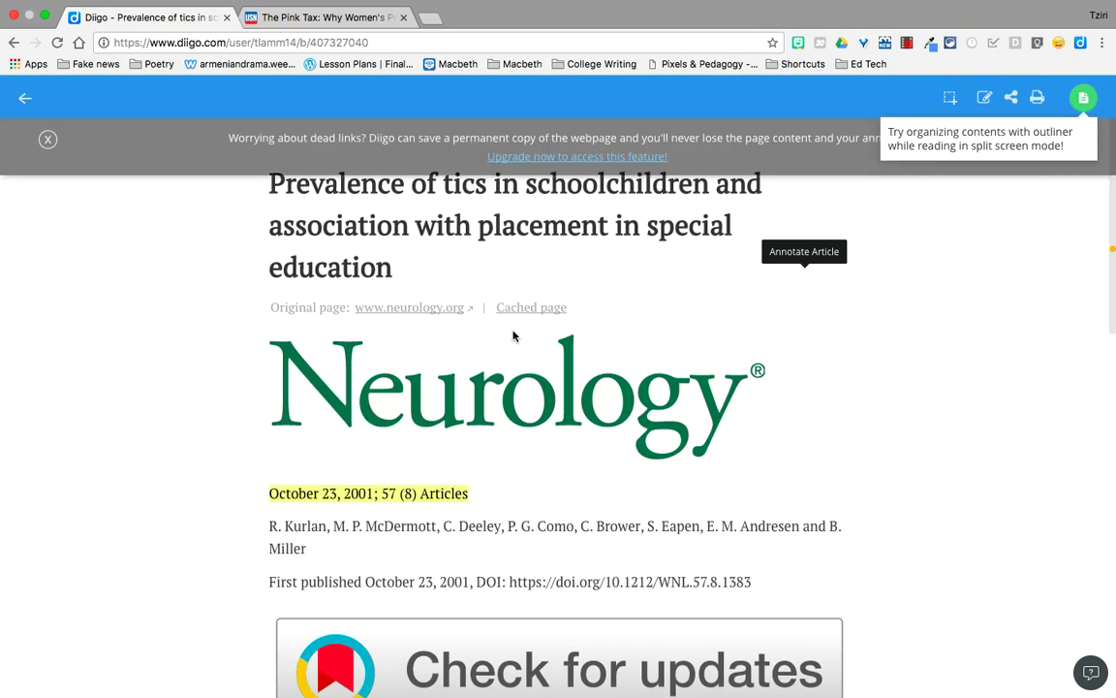
click(18, 102)
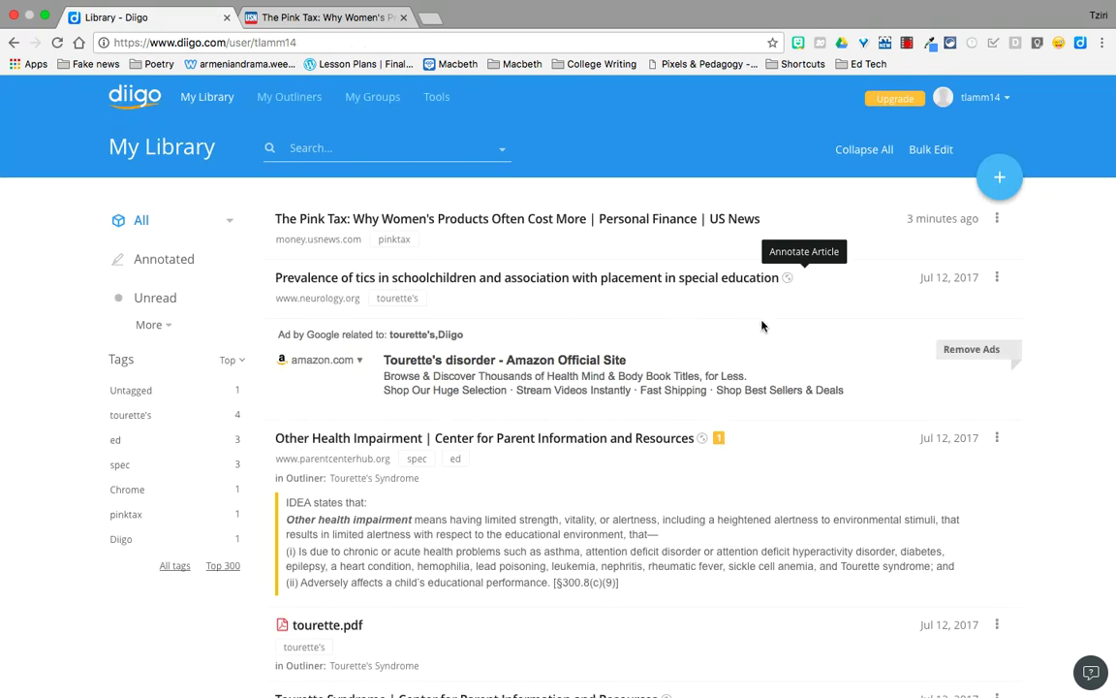
Look through the saved library items and view the actions available for the "Prevalence of tics in schoolchildren" article
scroll(615, 424, down, 3)
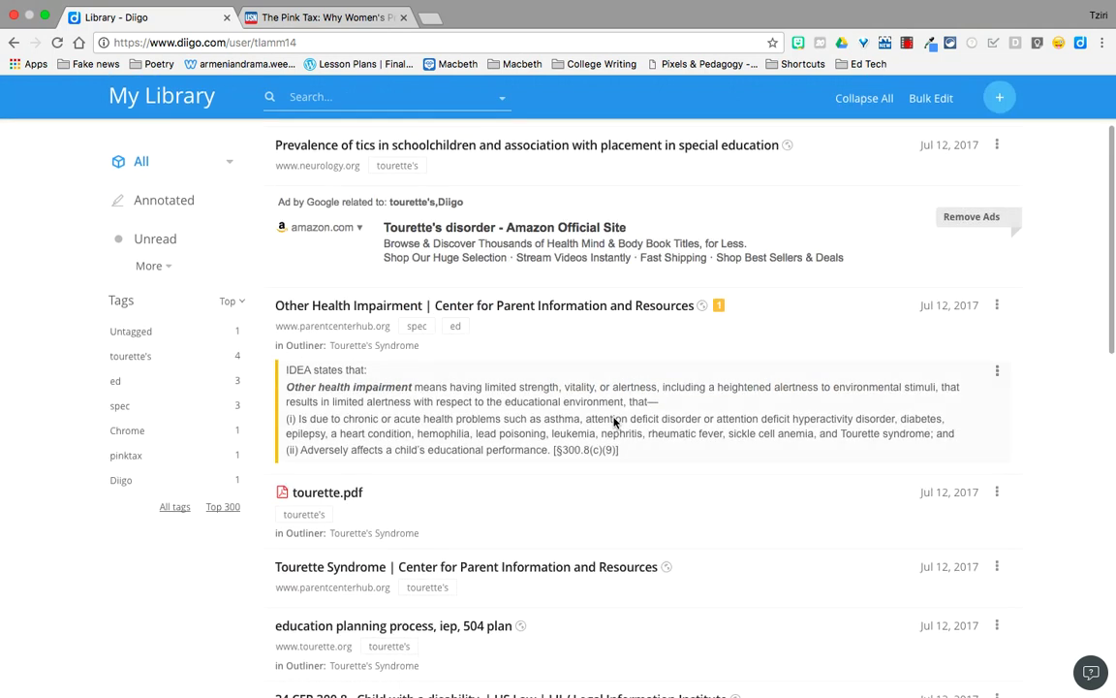
scroll(613, 423, up, 3)
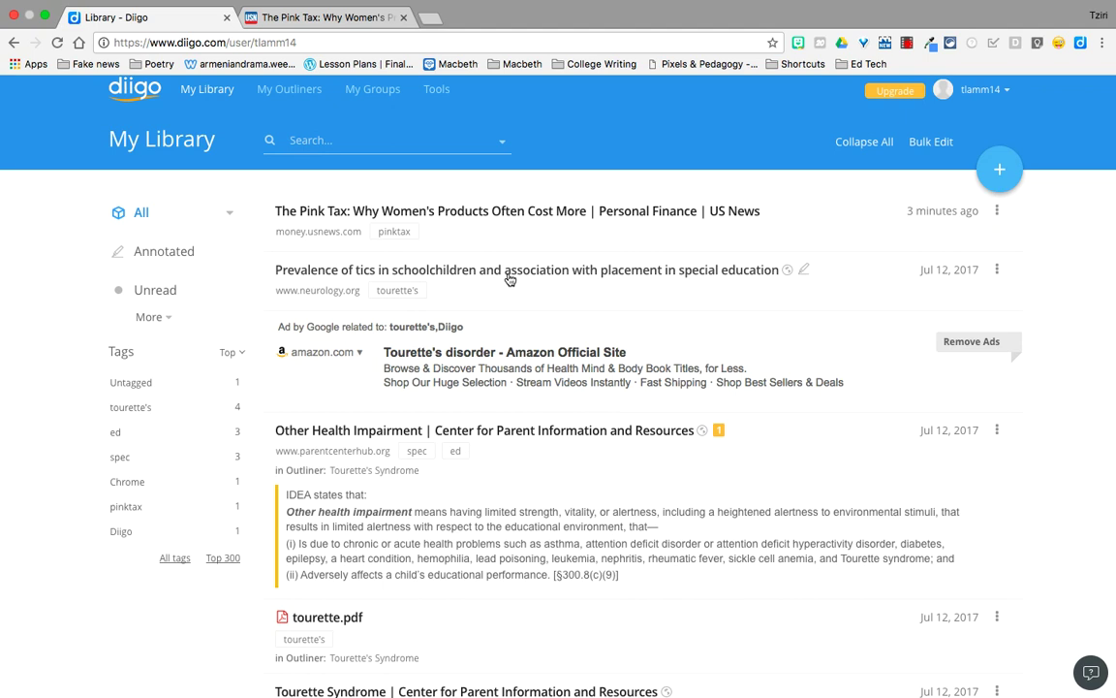
click(997, 270)
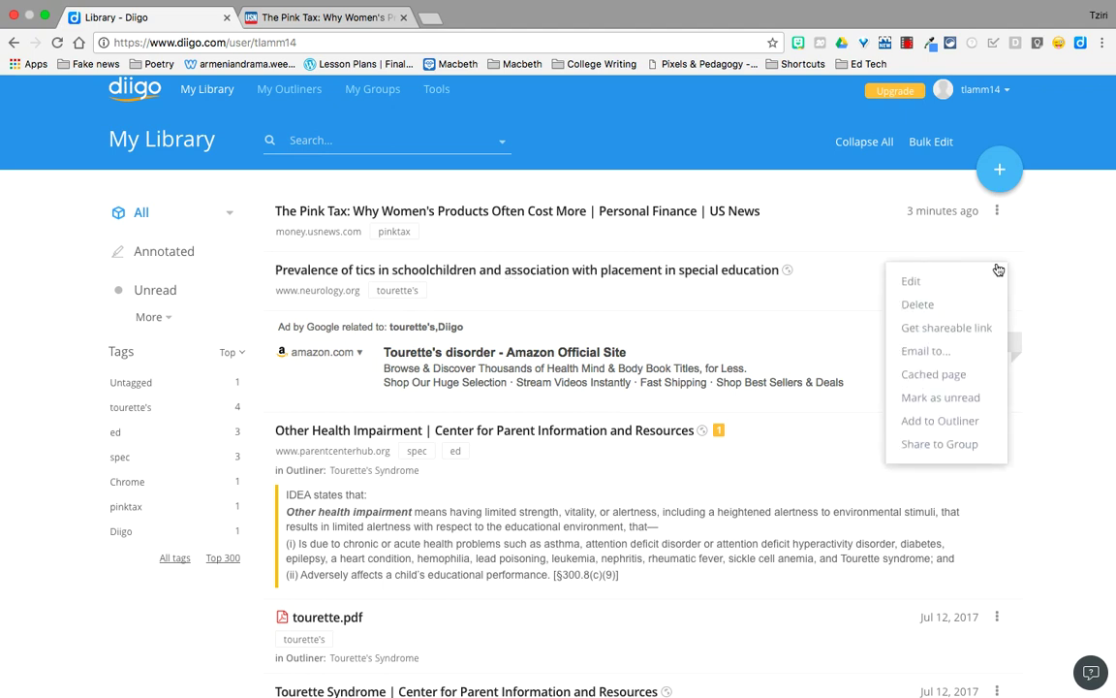
click(593, 294)
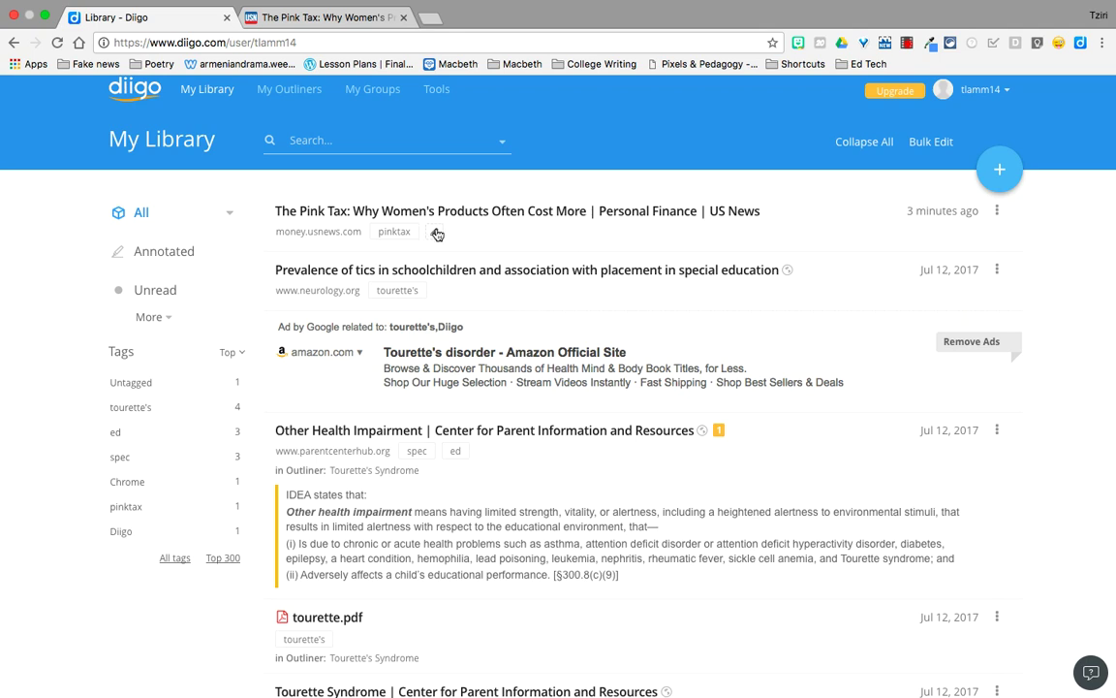
Filter the library to untagged items, add the tag "Tag" to the "Try PDF annotation" item, and clear the filter
scroll(440, 485, down, 3)
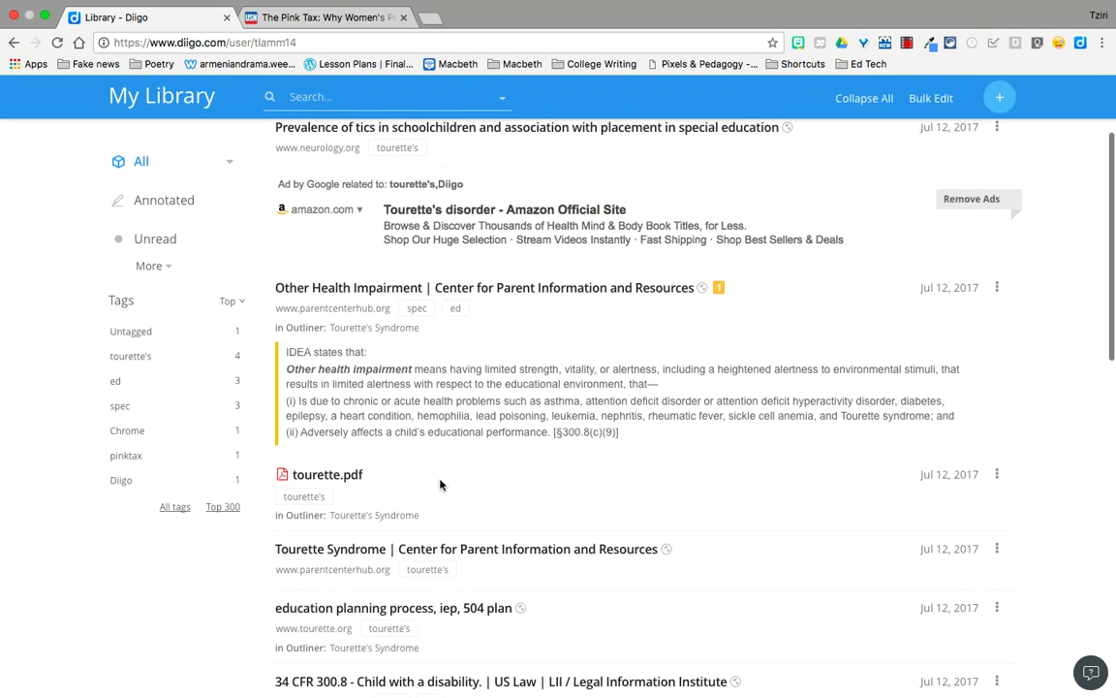
scroll(354, 490, down, 1)
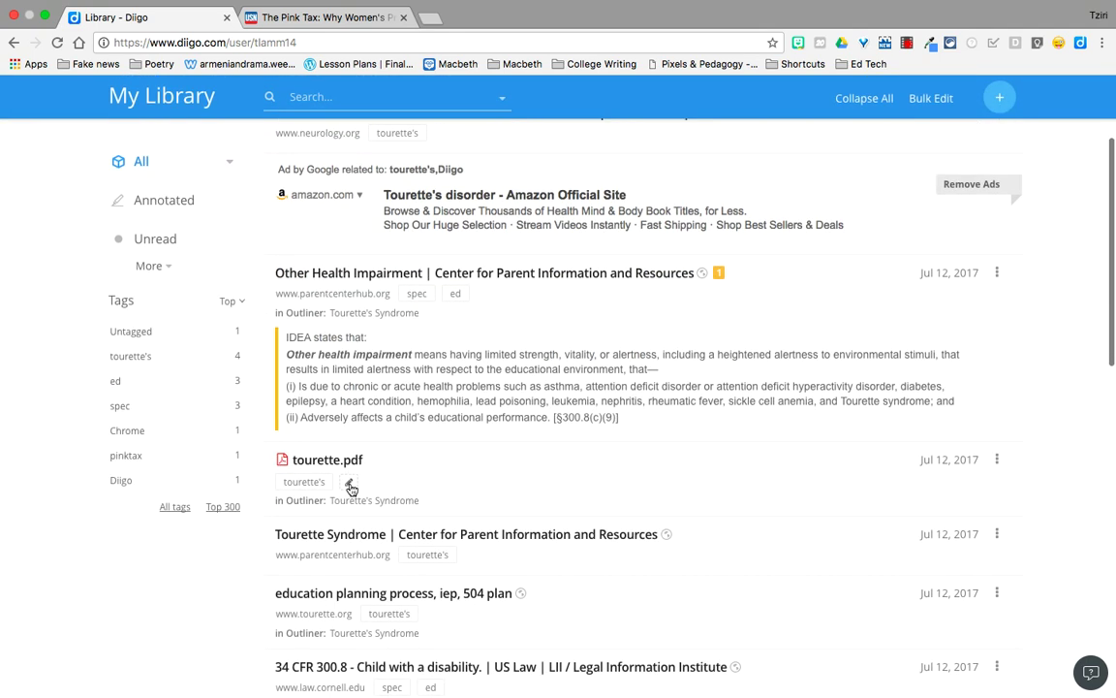
scroll(350, 487, up, 3)
click(192, 391)
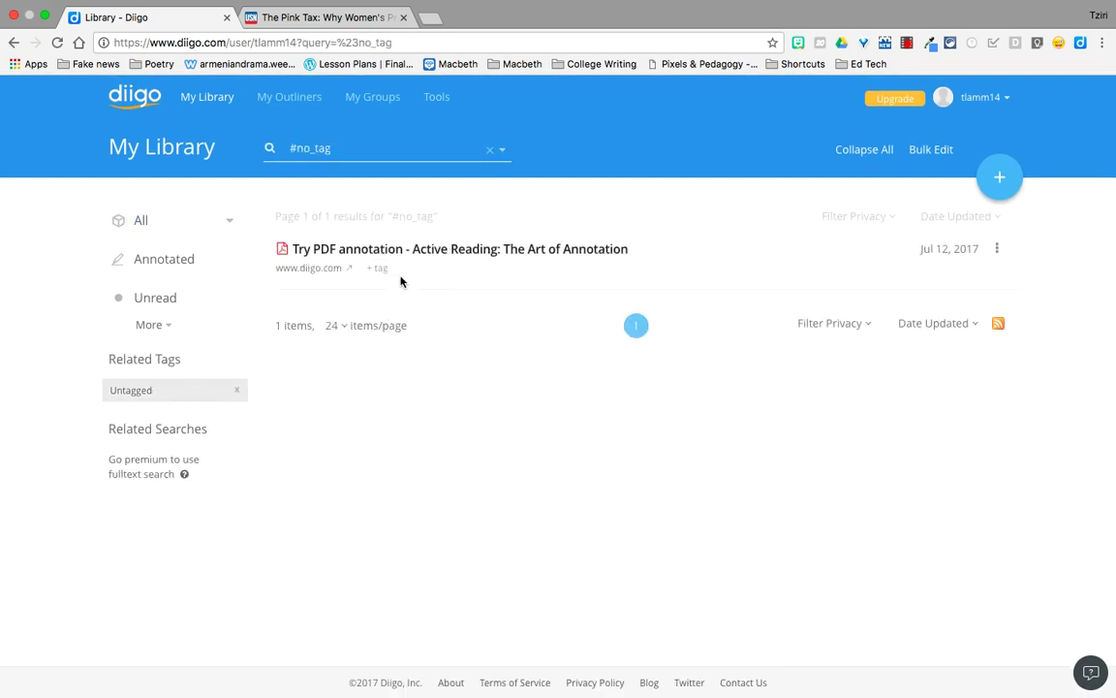
click(387, 270)
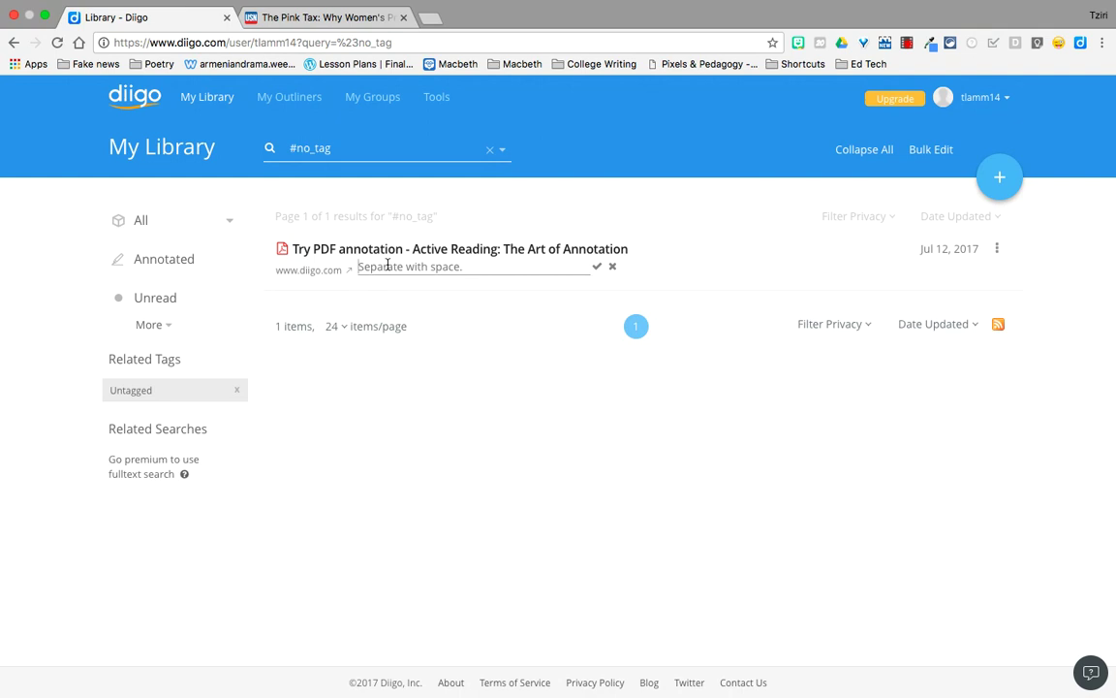
click(591, 270)
mouse_move(405, 275)
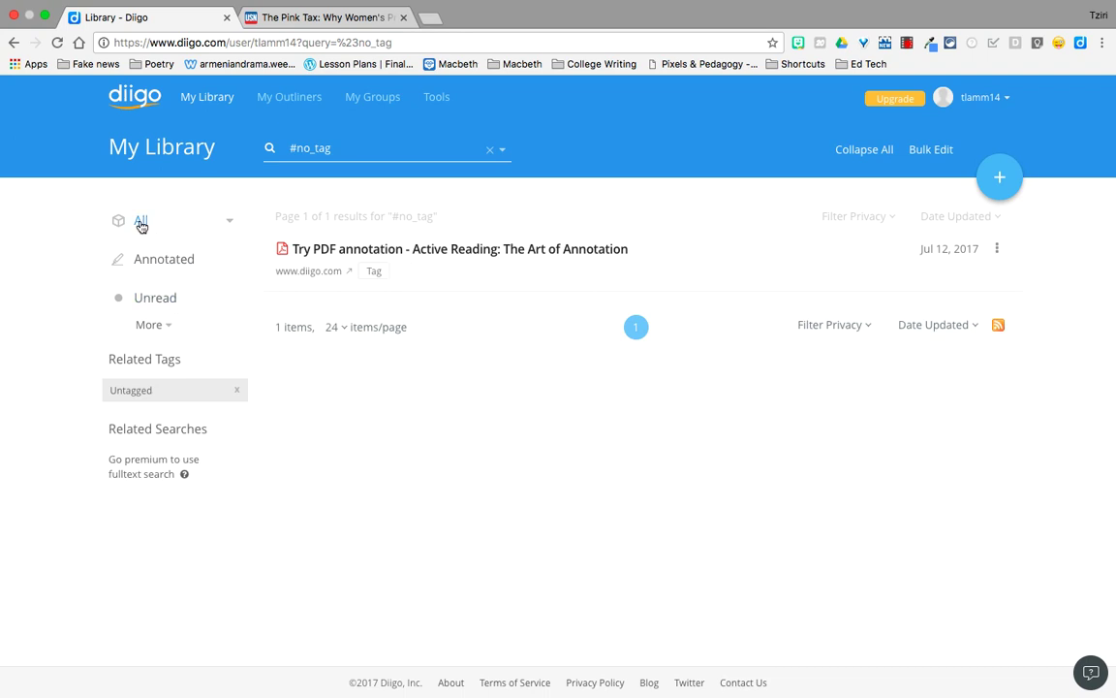
click(235, 391)
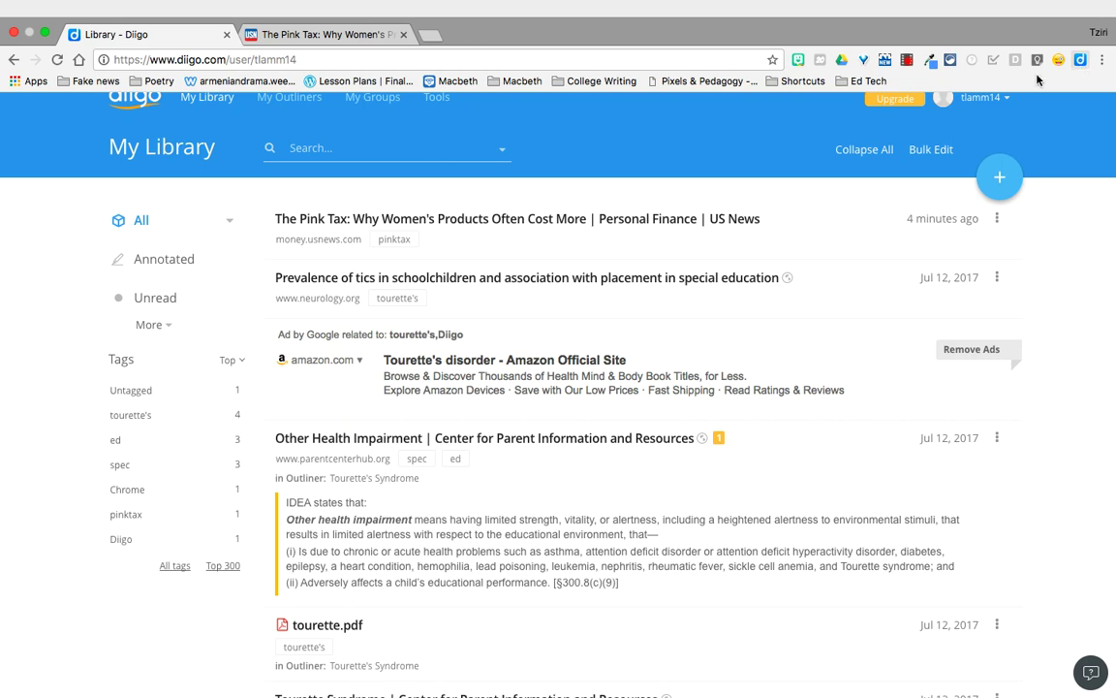
Delete the saved item "The Pink Tax: Why Women's Products Often Cost More" from the library
click(998, 219)
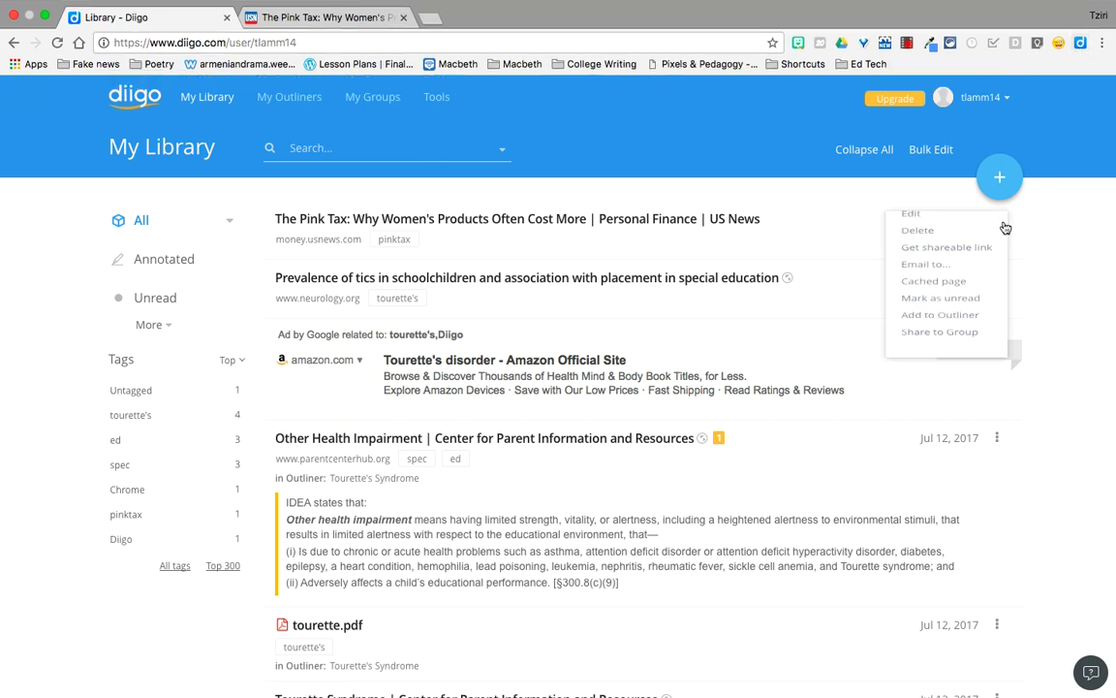
click(936, 246)
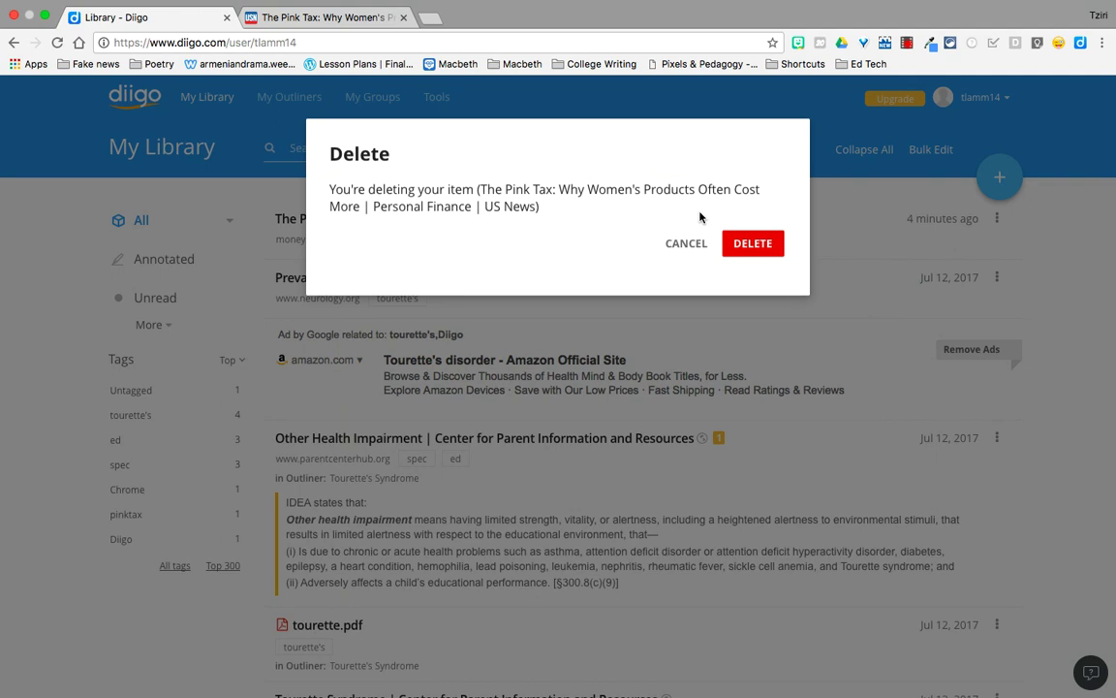
click(748, 244)
Switch to the US News Pink Tax article, look through it in Diigo's reader view with the intro skipped, and leave the view
key(ctrl+Tab)
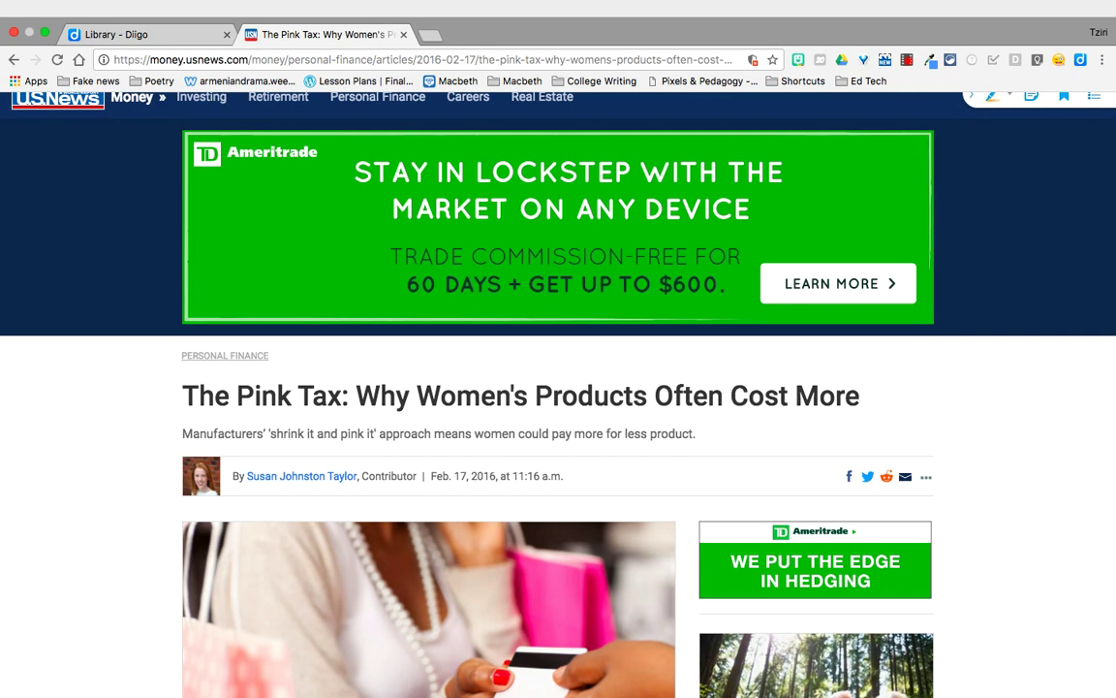
click(1080, 61)
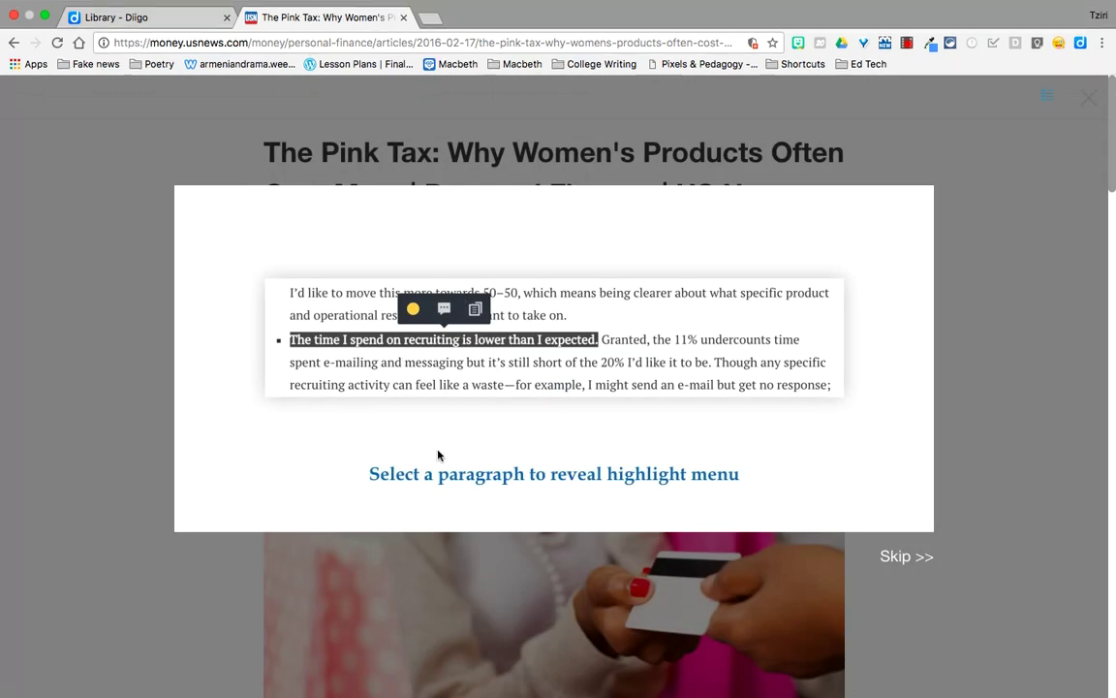
click(888, 558)
scroll(481, 366, down, 20)
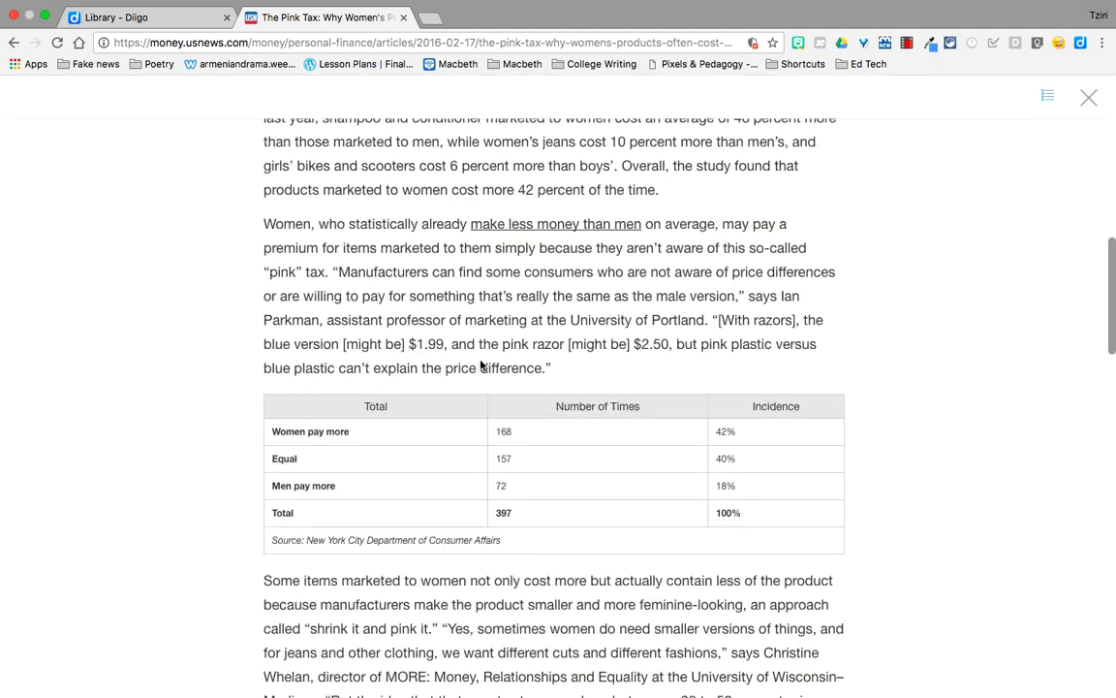
scroll(480, 366, up, 18)
click(1085, 98)
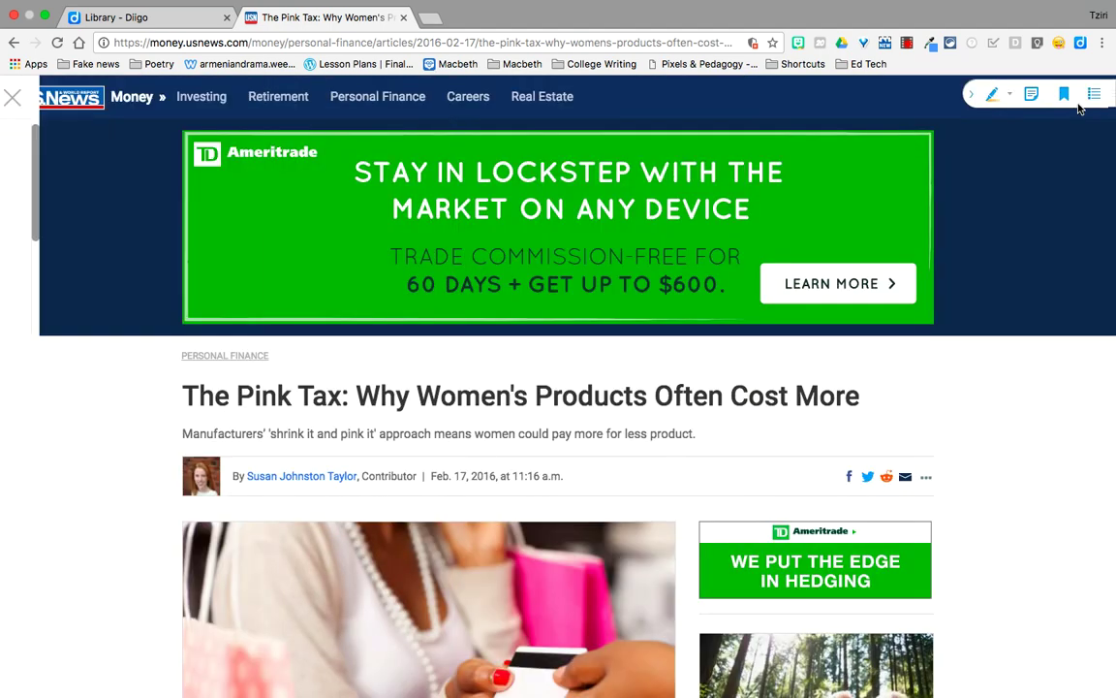
Bookmark the Pink Tax article with the Diigo extension under the tag pinktax, and refresh My Library
click(1080, 43)
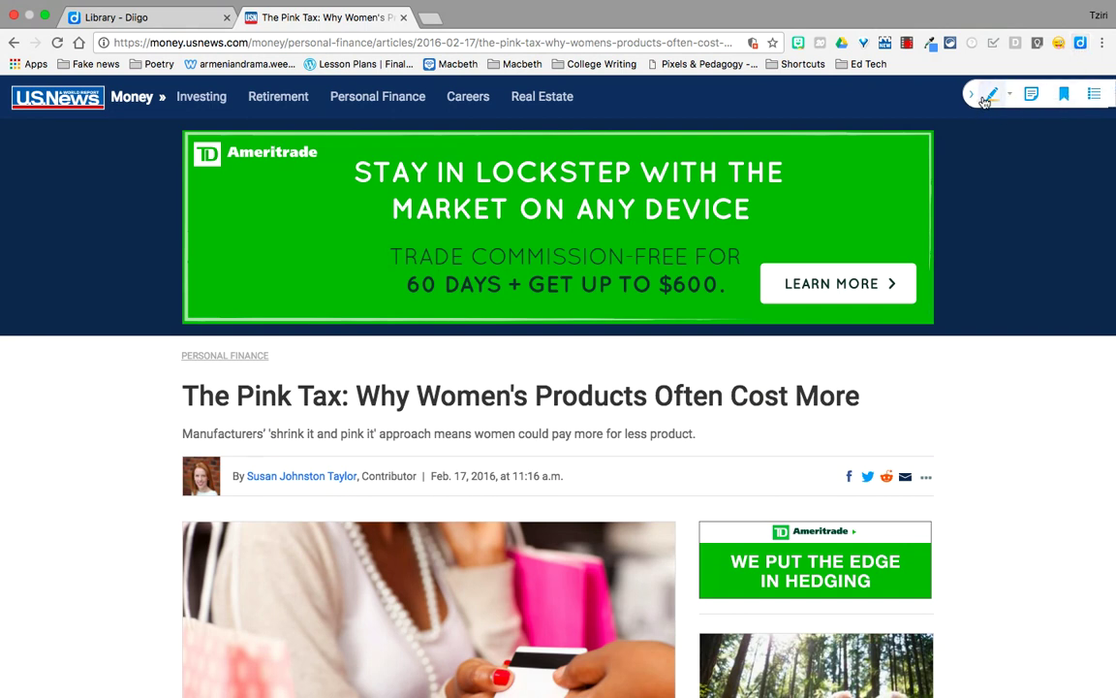
click(1080, 45)
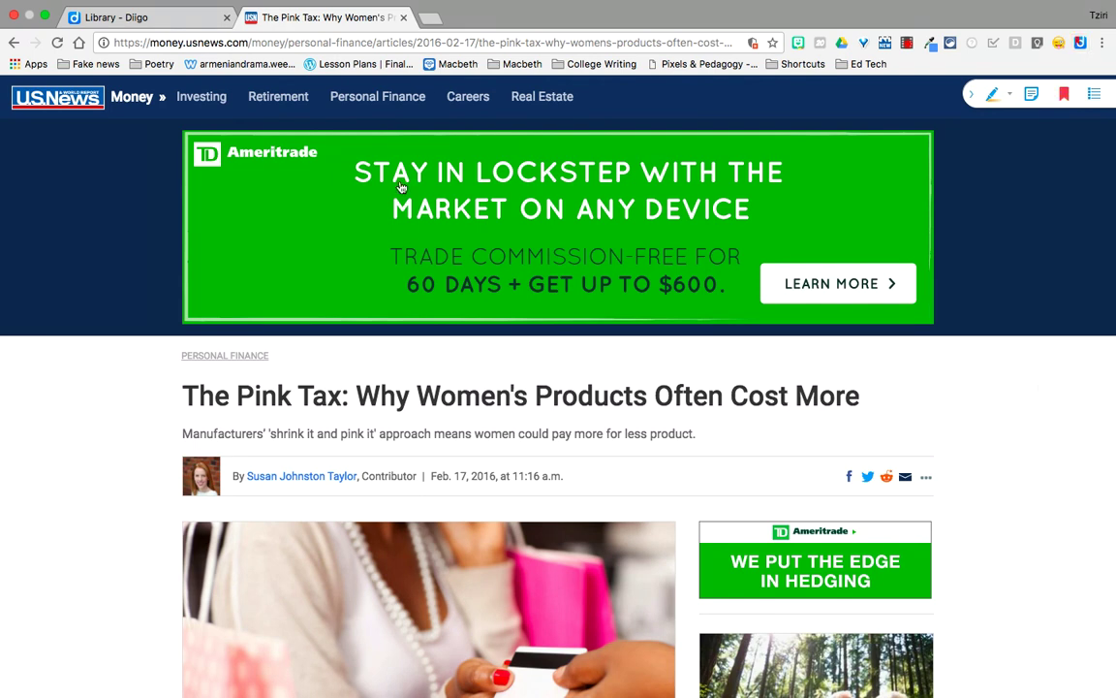
click(126, 18)
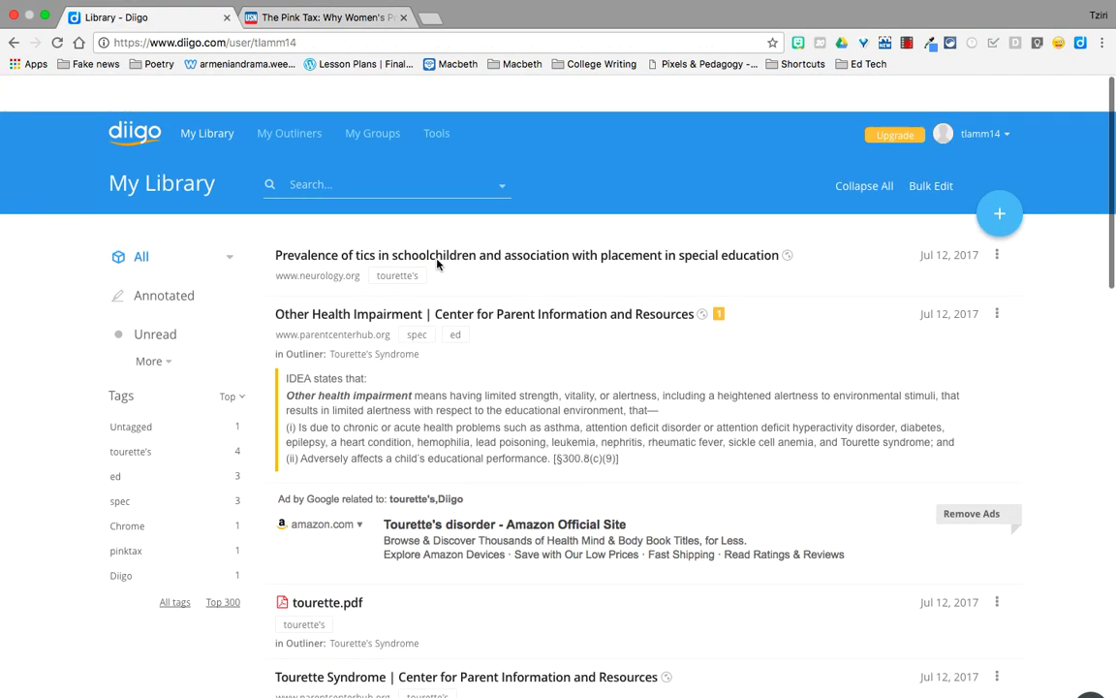
click(59, 44)
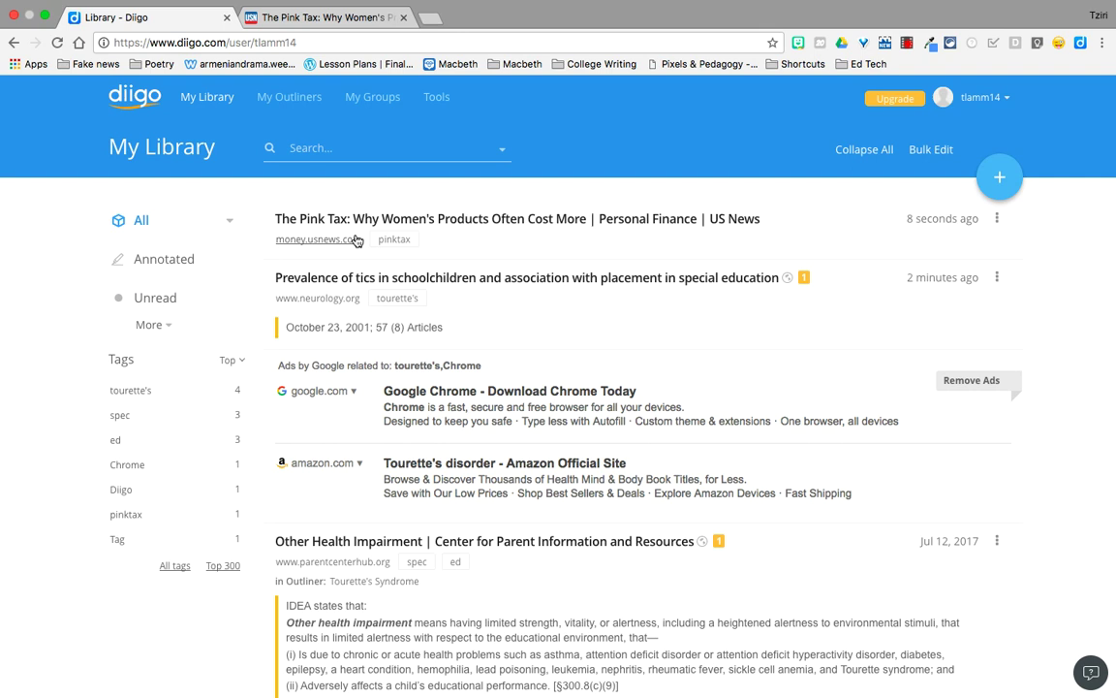
Open the Tourette's Syndrome outliner and look at its outliner list, insertable library items and keyboard shortcuts
click(291, 99)
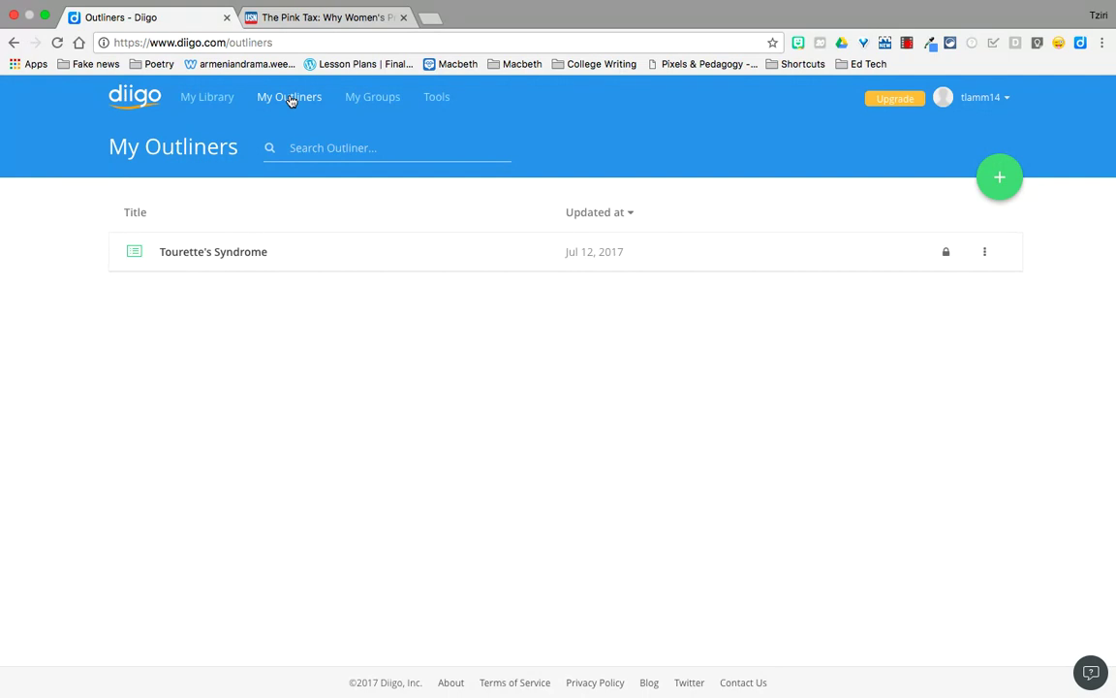
click(473, 257)
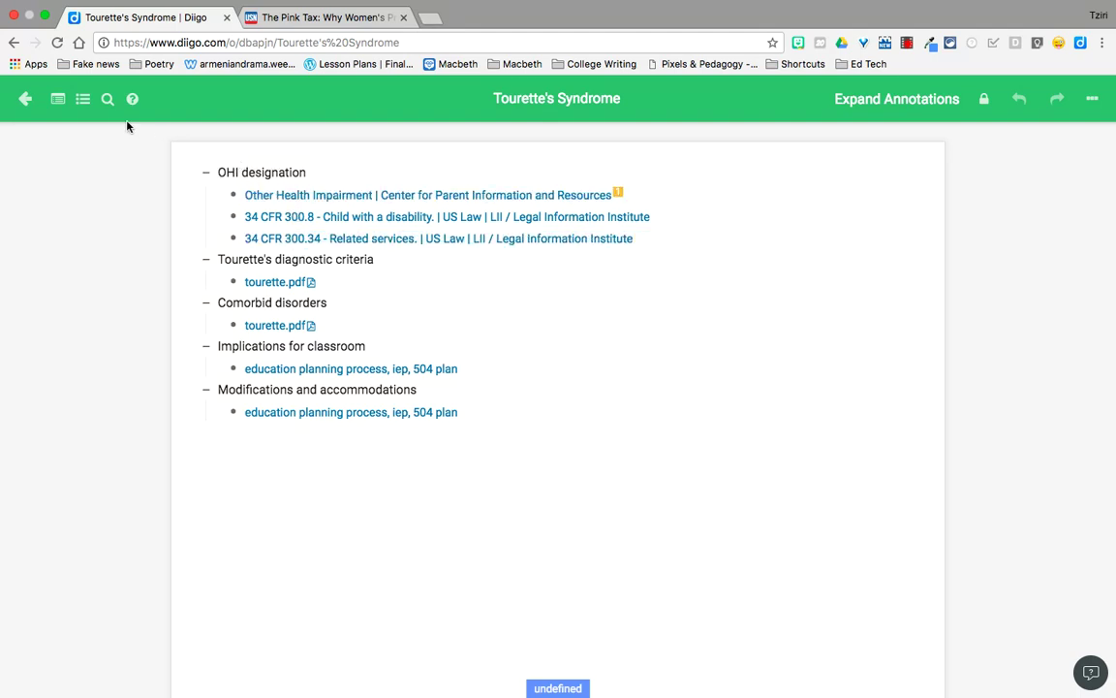
click(84, 99)
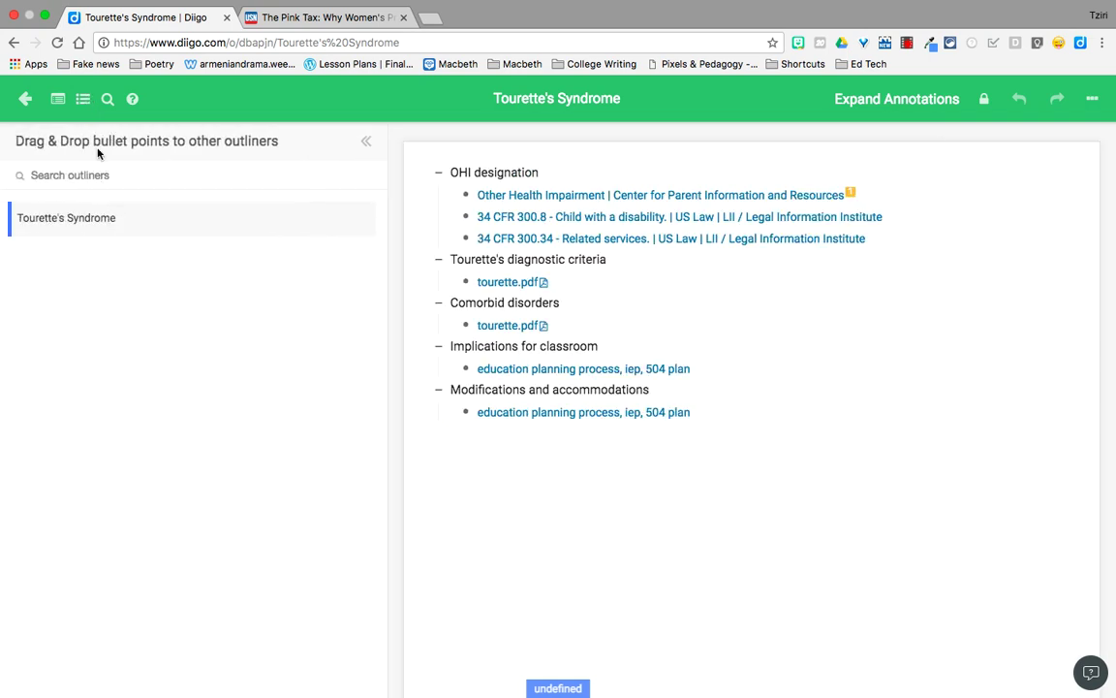
click(57, 99)
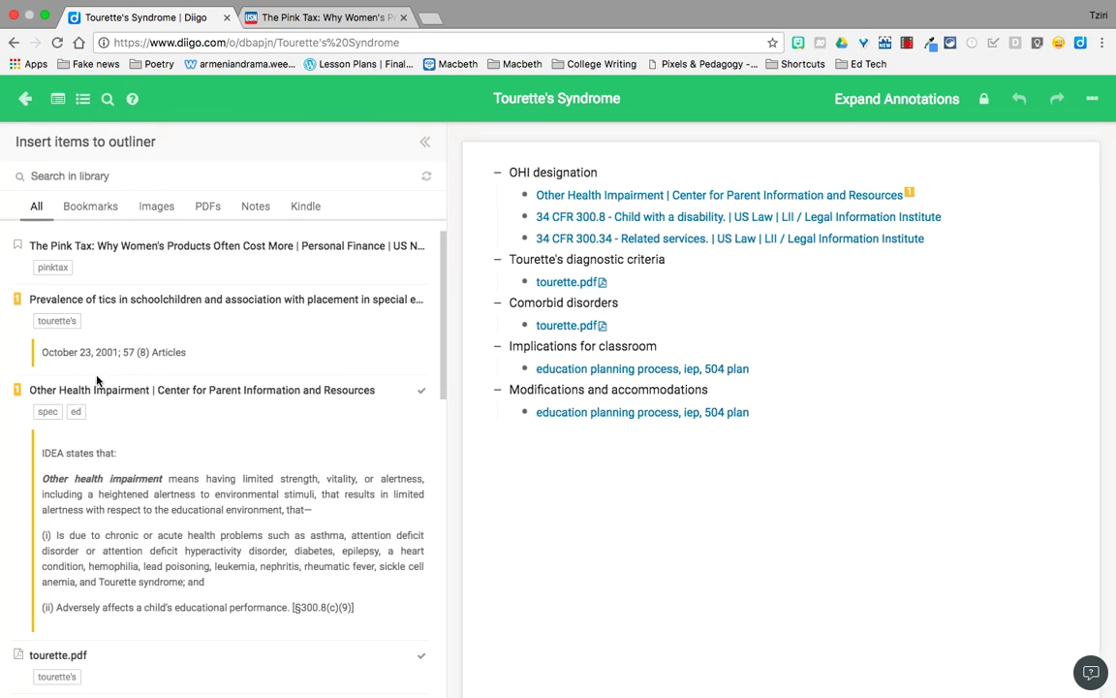
click(130, 100)
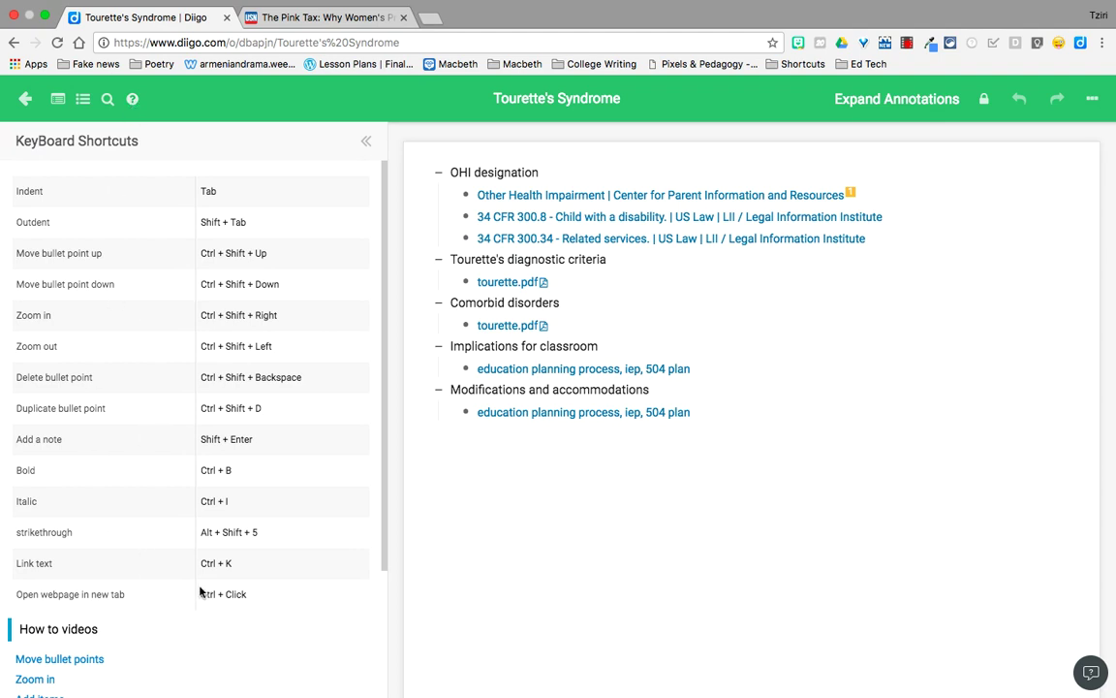
Insert the "Other Health Impairment" library item into the outline and nest it under "Modifications and accommodations"
click(58, 98)
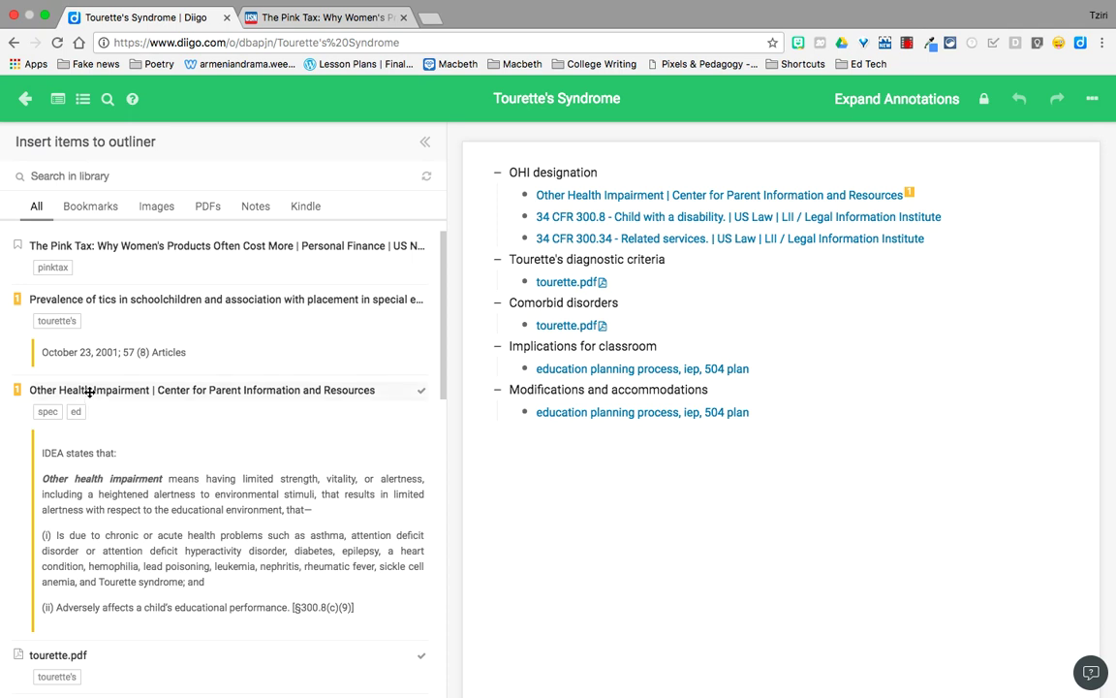
mouse_move(84, 390)
mouse_down()
mouse_move(640, 424)
mouse_move(594, 442)
mouse_up()
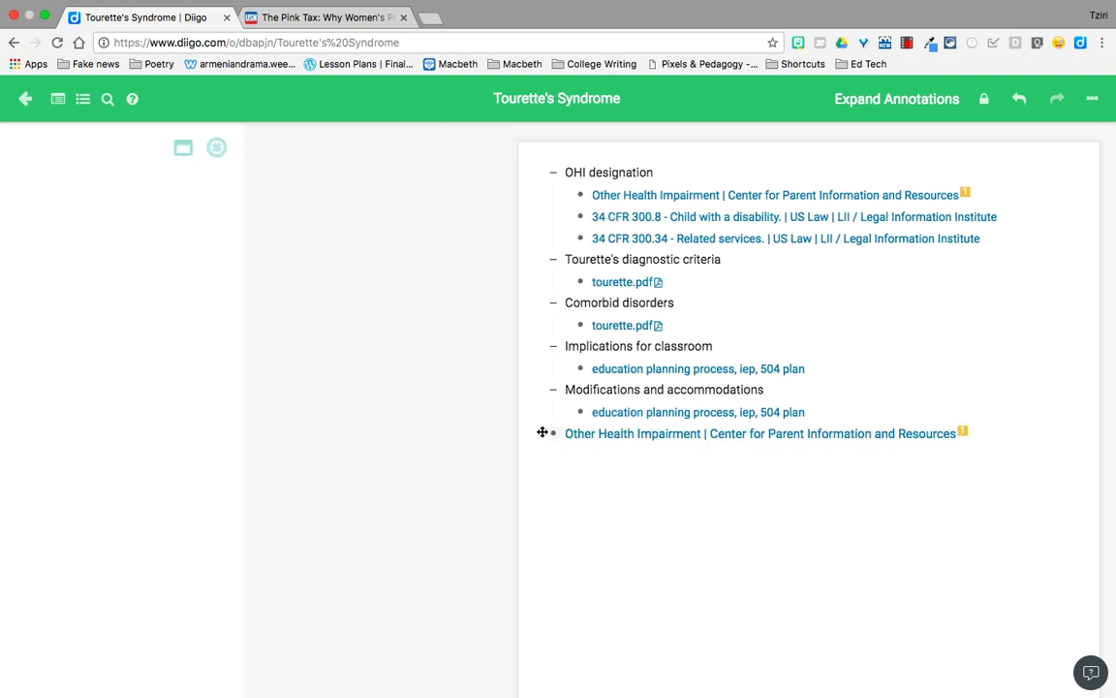
click(554, 433)
mouse_move(567, 433)
mouse_down()
mouse_move(588, 438)
mouse_move(578, 432)
mouse_up()
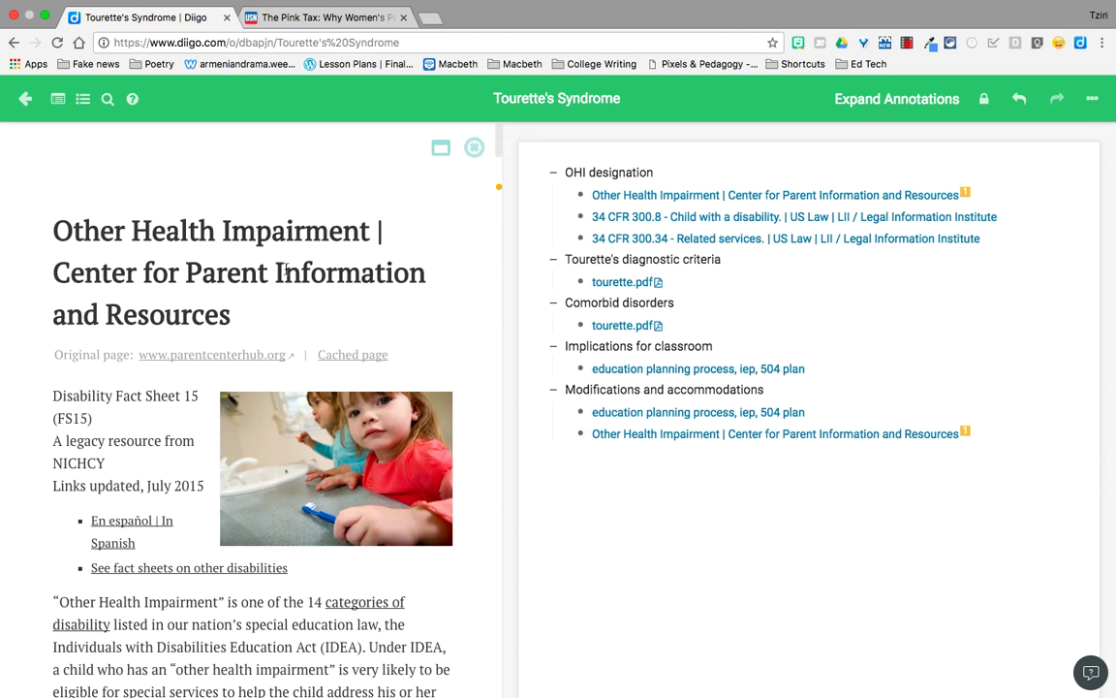
Look through the Other Health Impairment article and the outline's expanded annotations, and return to the list of outliners
scroll(262, 477, down, 2)
scroll(261, 477, down, 10)
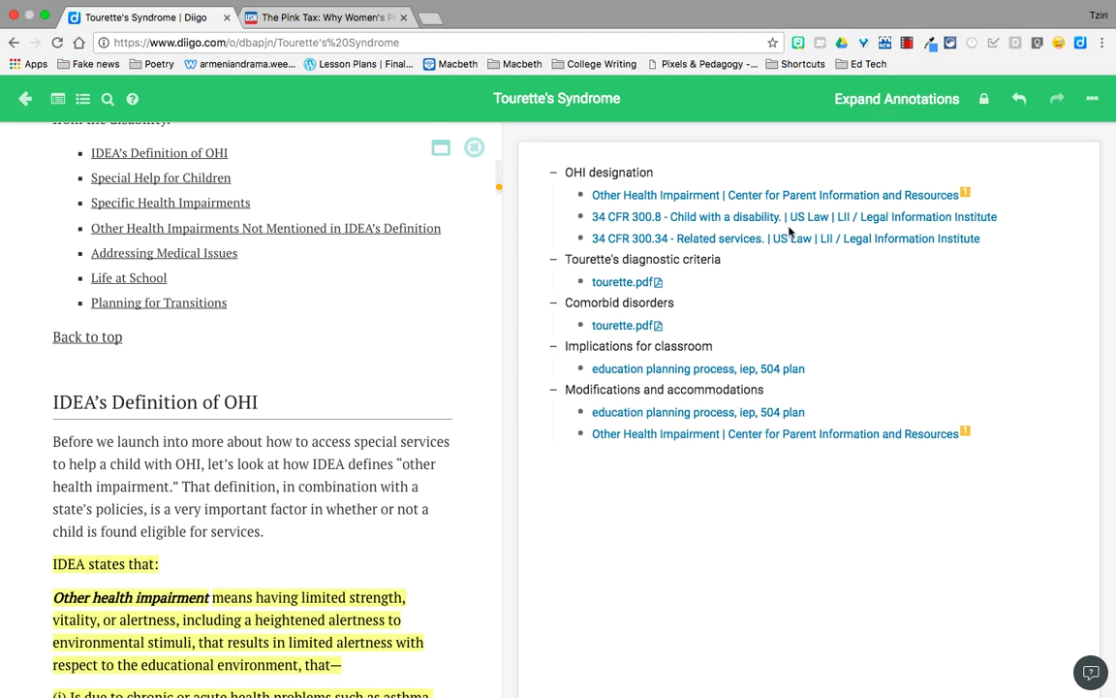
click(942, 97)
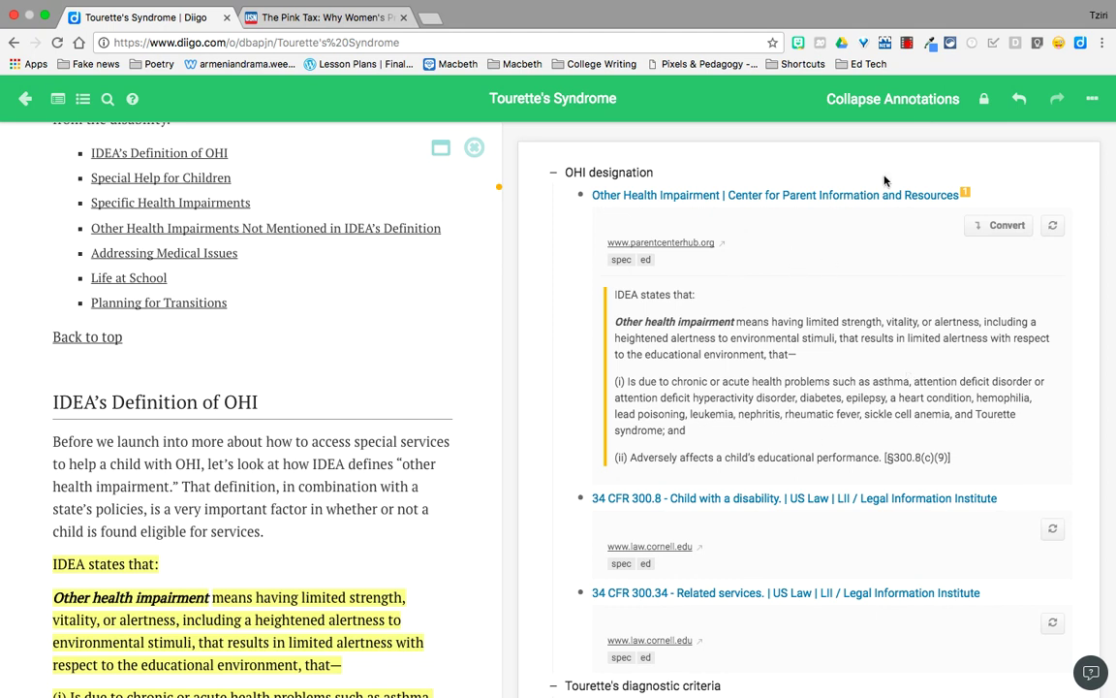
click(23, 100)
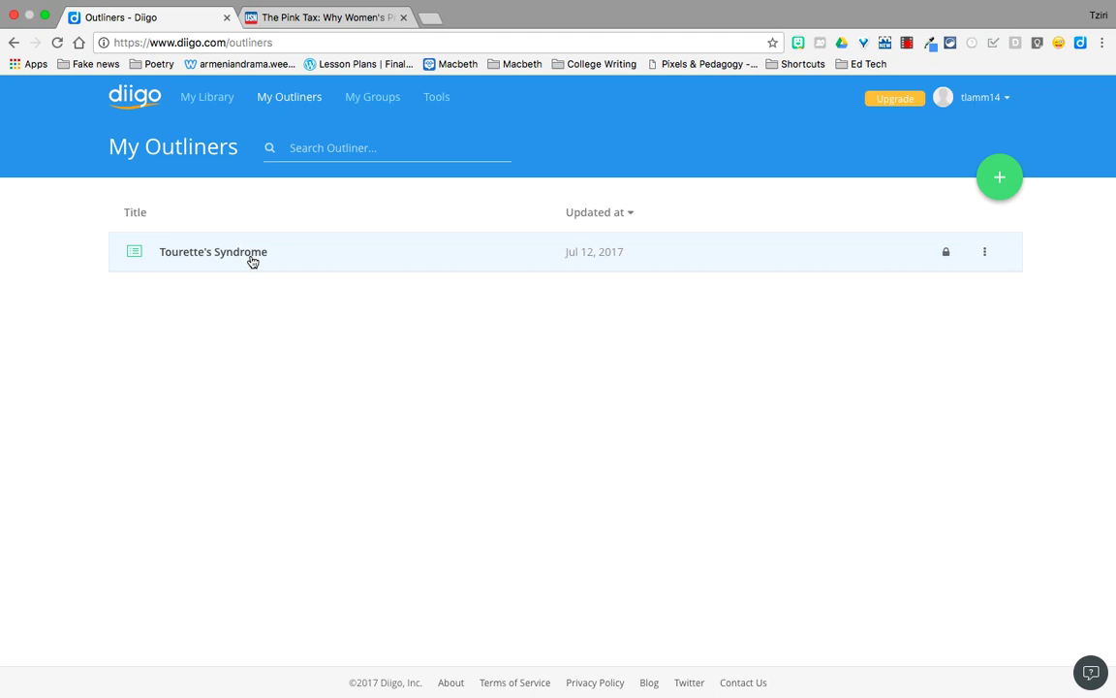
View My Library, My Groups and the Tools page with its browser extensions and mobile apps, and return to My Library
click(199, 96)
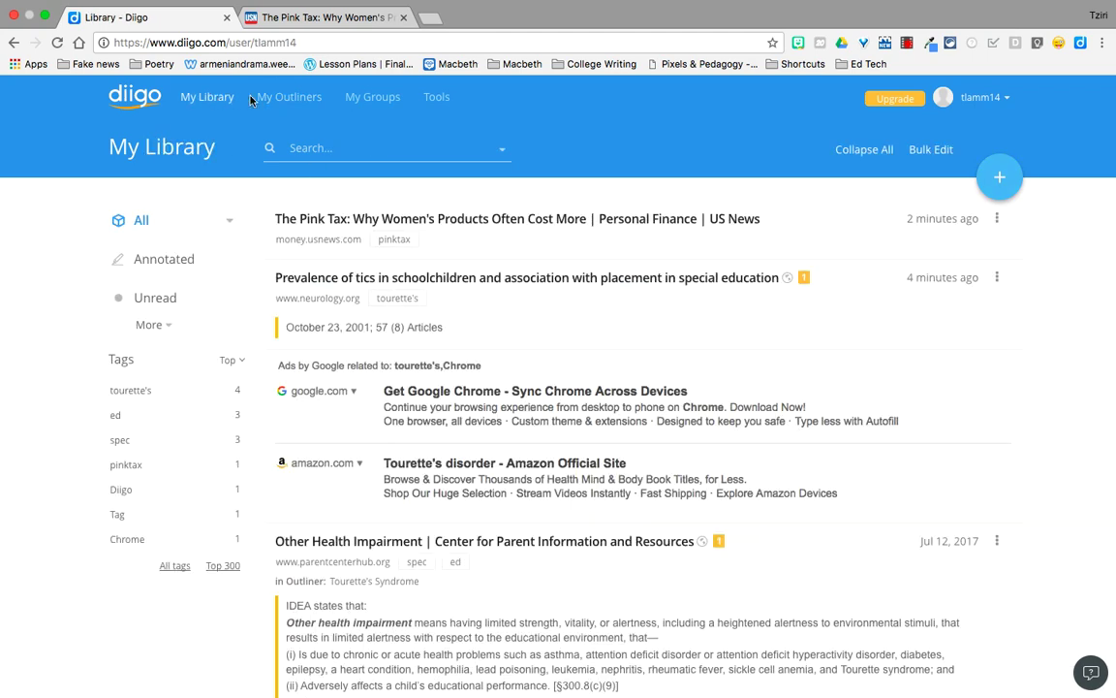
click(394, 100)
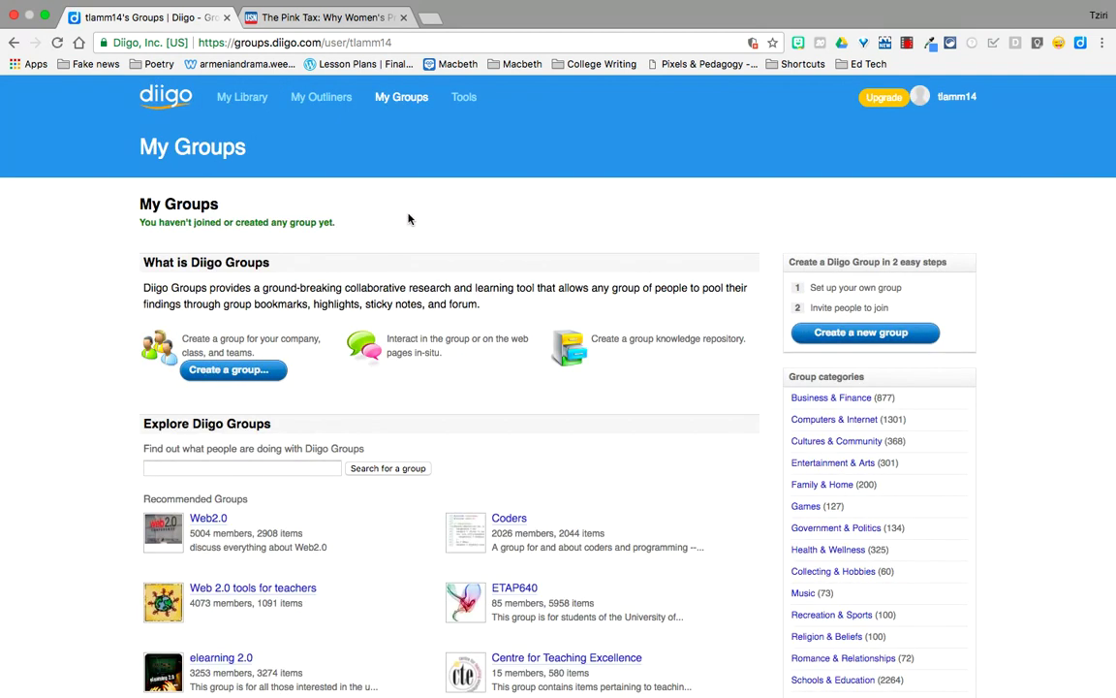
click(462, 99)
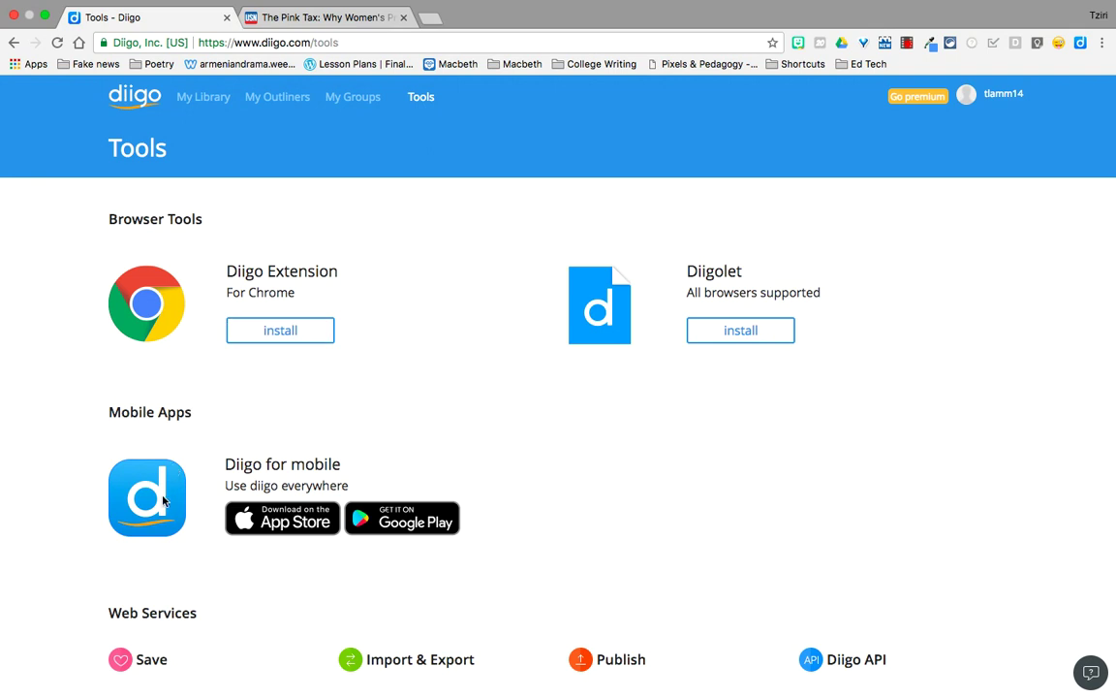
click(200, 100)
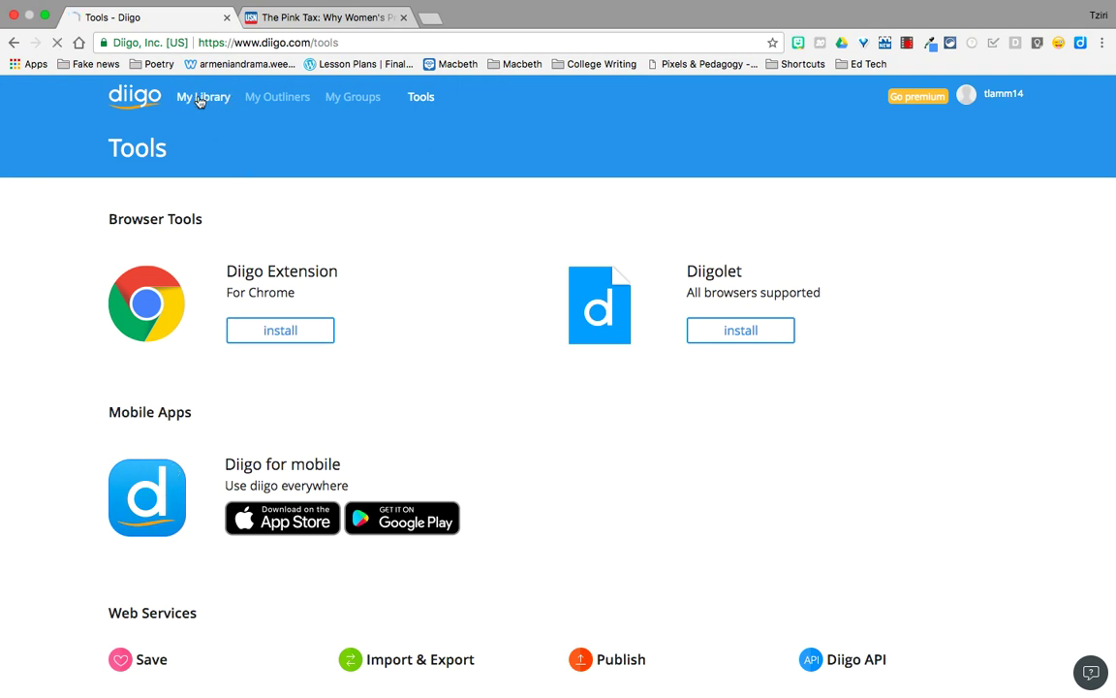